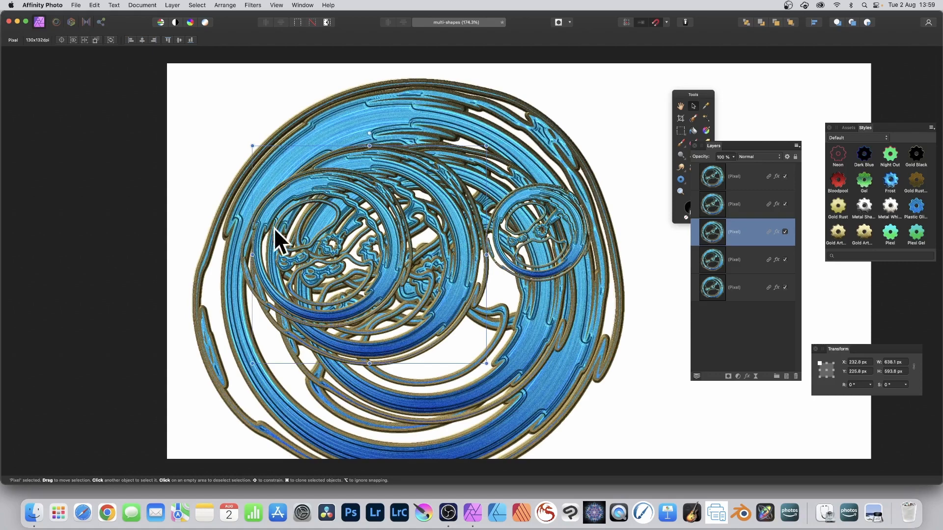
drag(276, 214, 354, 243)
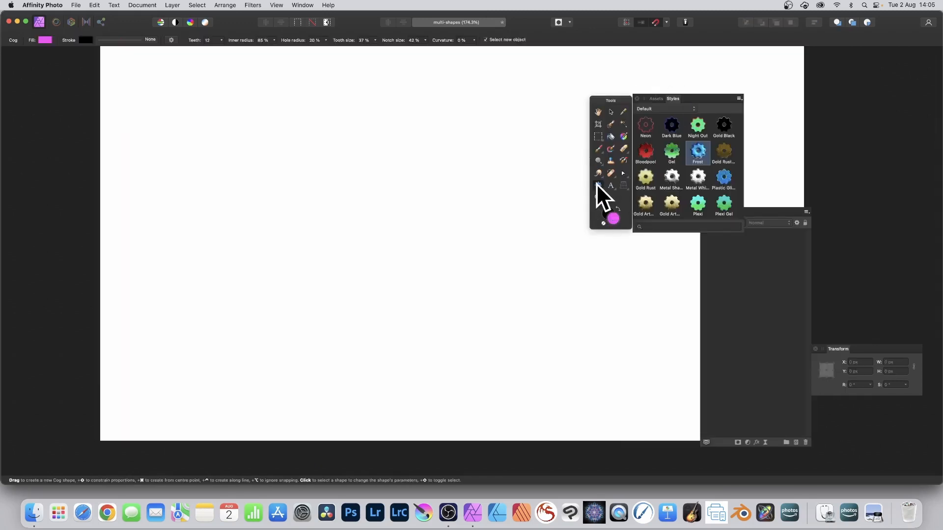
- Draw a cog about 797 px wide on the blank canvas with the Cog tool
click(596, 184)
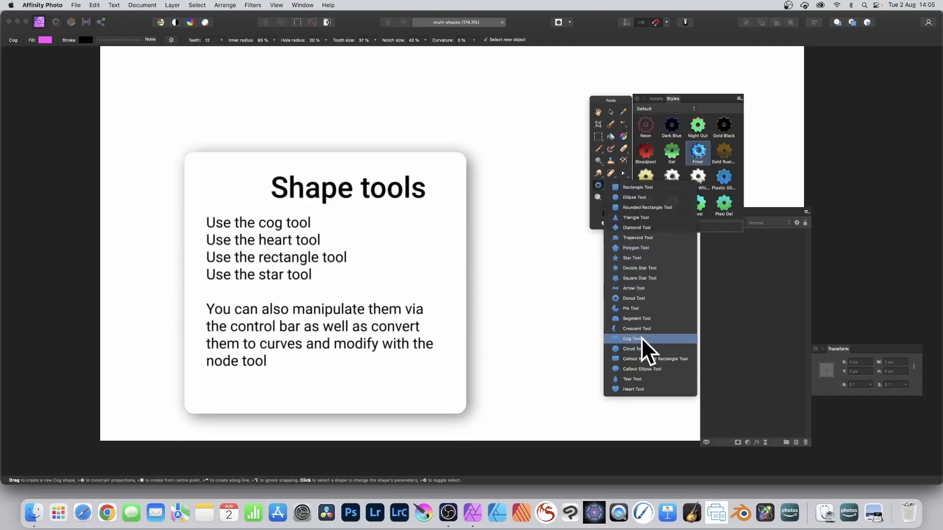
click(641, 337)
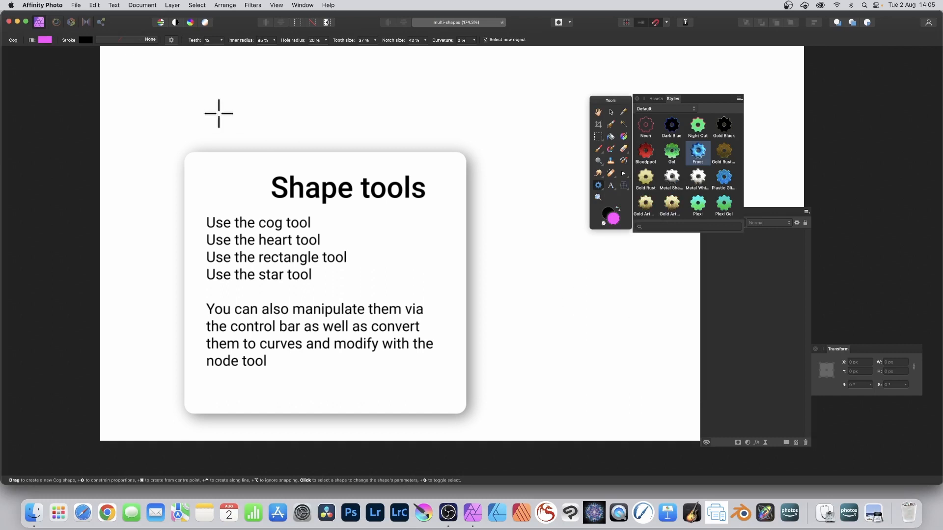
drag(208, 108, 501, 403)
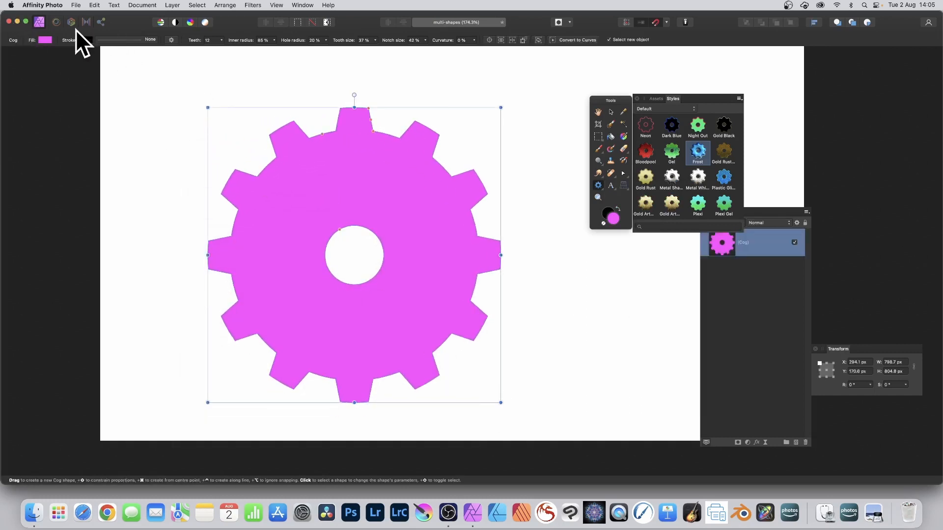
- Set the cog to 14 teeth and an inner radius of 77%
click(222, 40)
drag(222, 48, 266, 49)
click(274, 40)
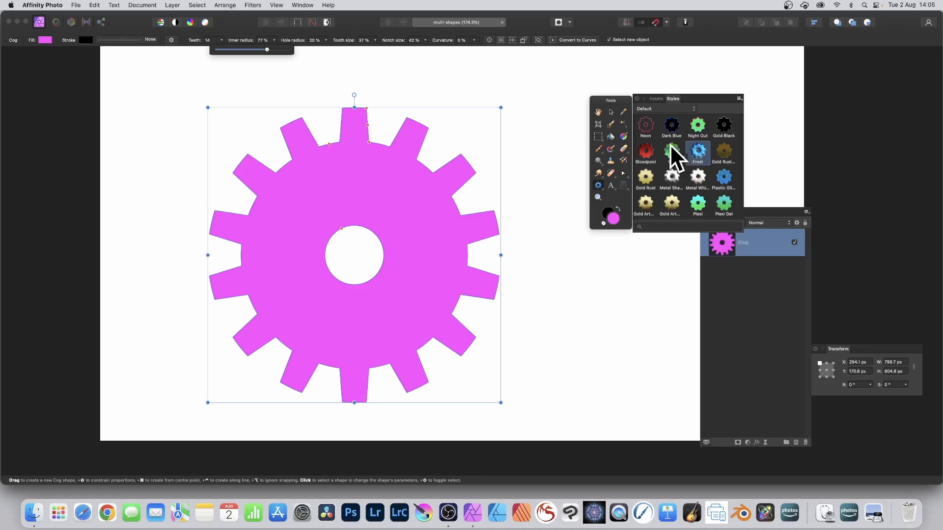
- Preview several styles on the cog and apply the blue Plastic Gl… style
click(673, 173)
click(667, 111)
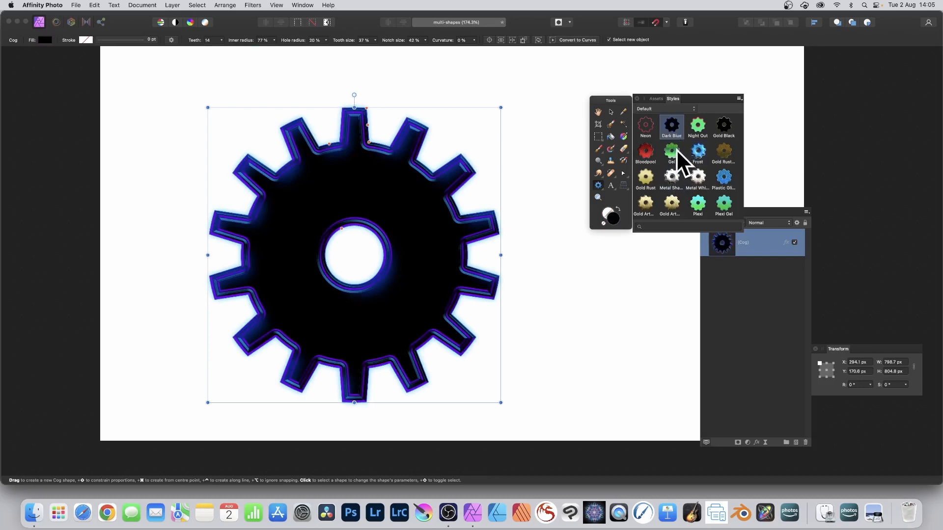
click(671, 153)
click(673, 176)
click(698, 175)
click(680, 107)
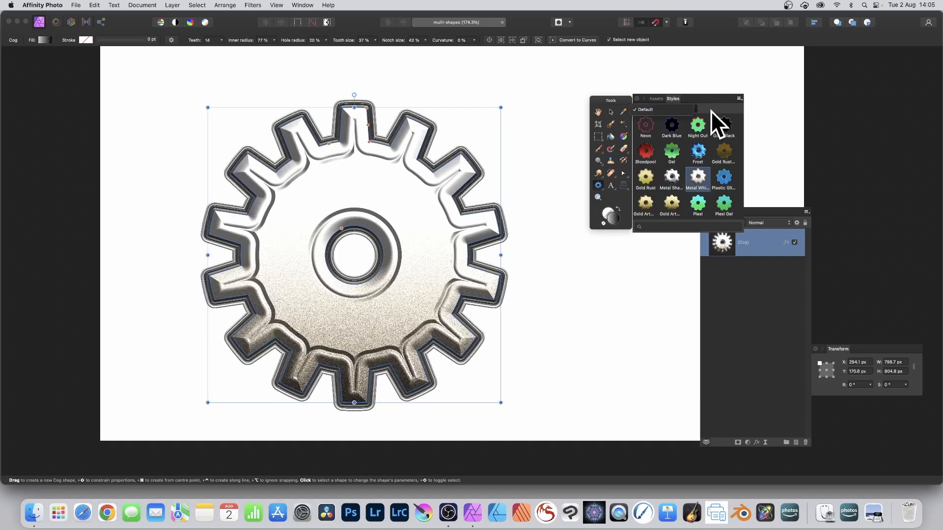
click(721, 180)
click(722, 180)
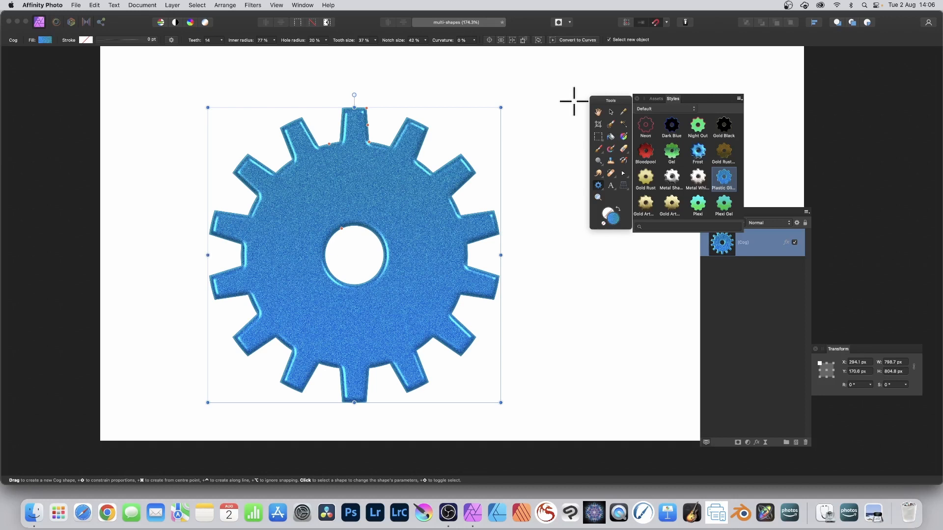
- Rasterise the cog layer with Preserve layer FX turned off
click(172, 5)
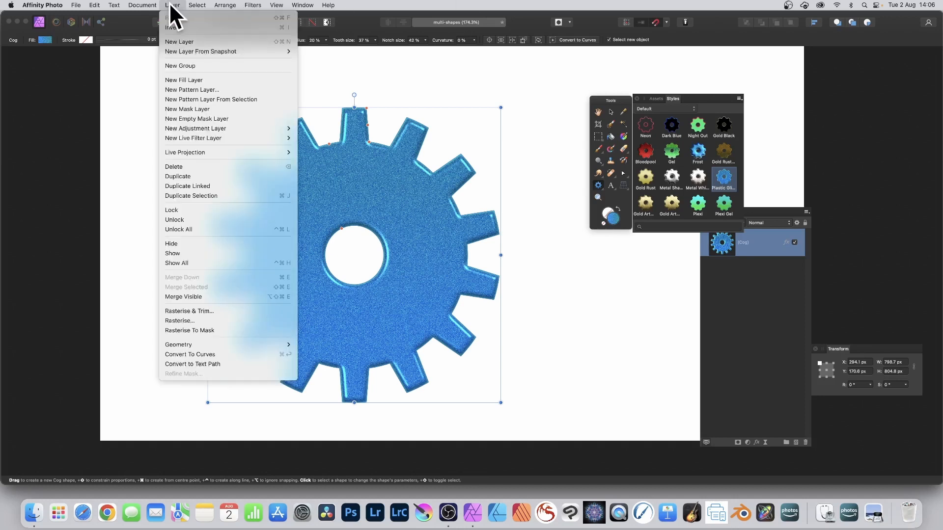
click(186, 321)
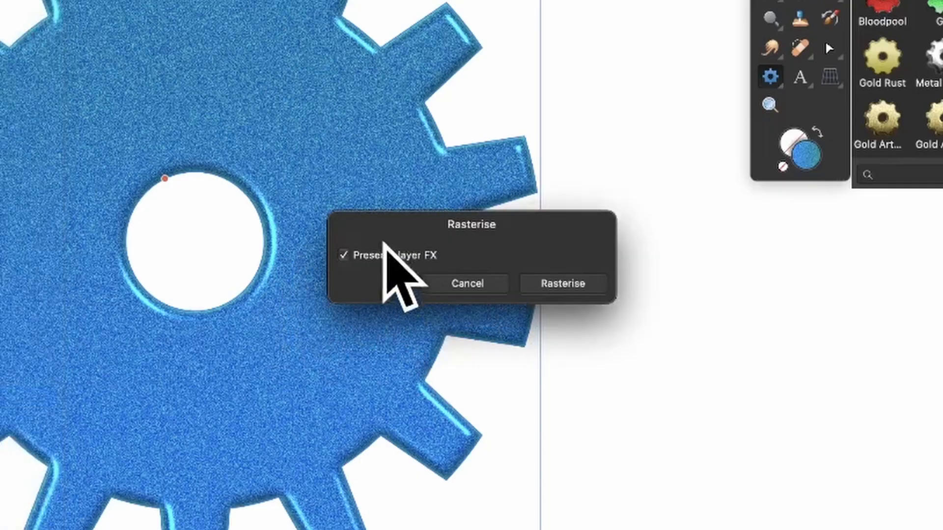
click(343, 255)
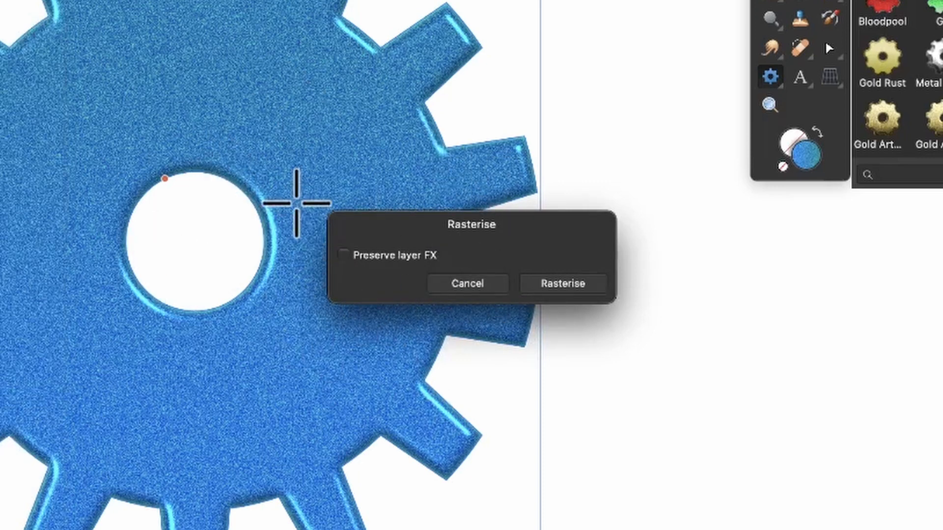
click(579, 283)
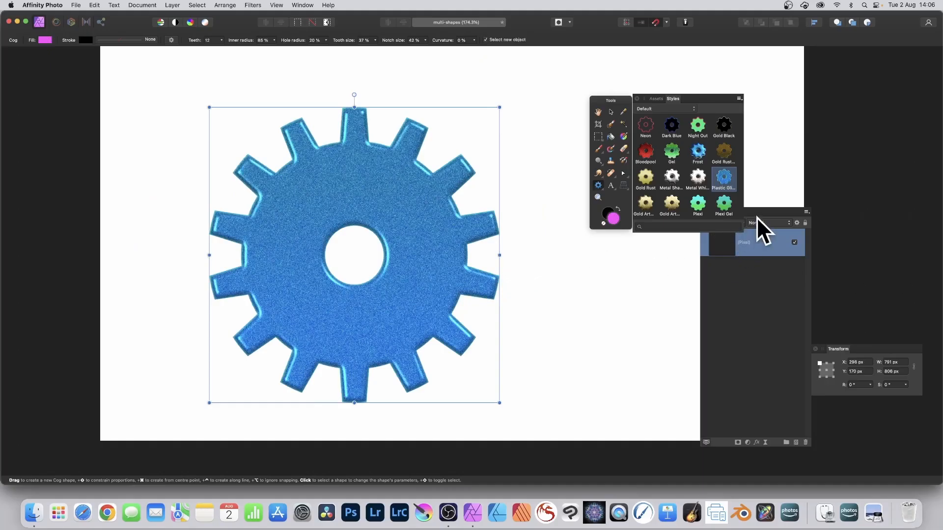
- Create a linked duplicate of the rasterised cog layer
drag(756, 217, 698, 243)
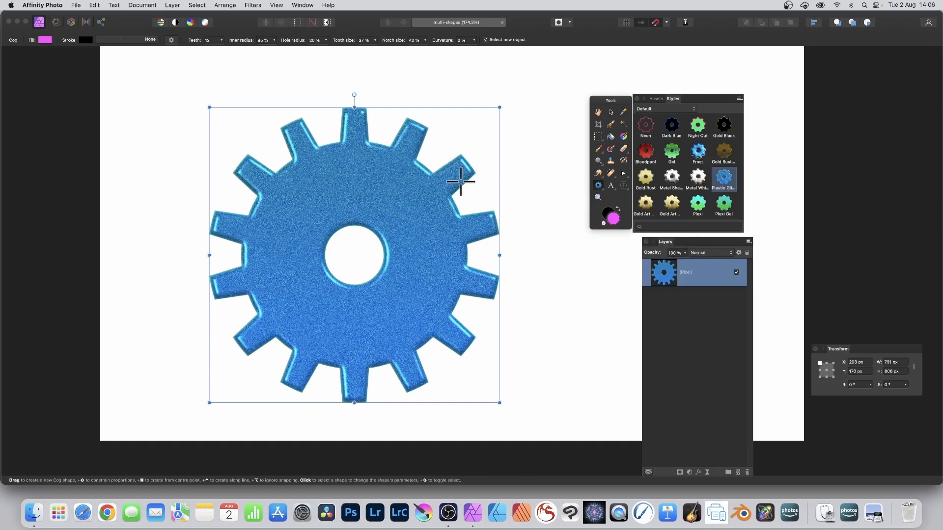
click(171, 5)
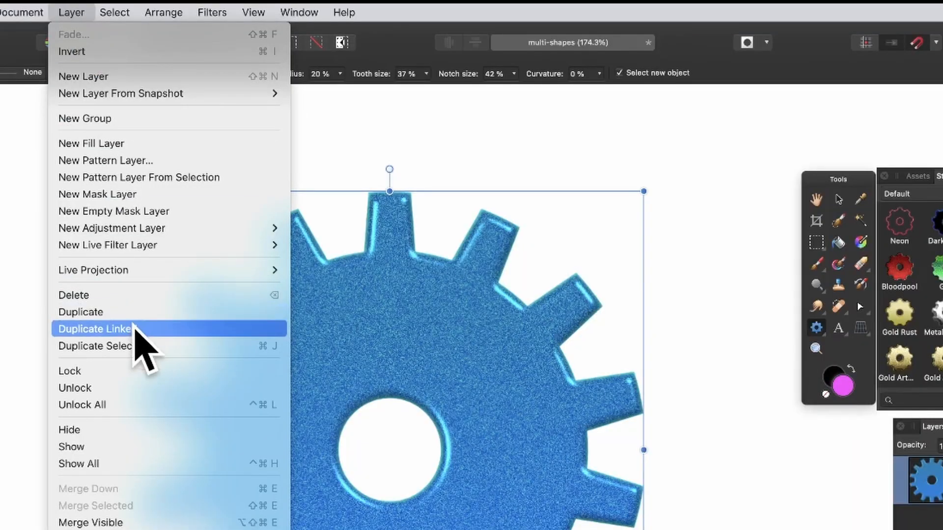
click(136, 329)
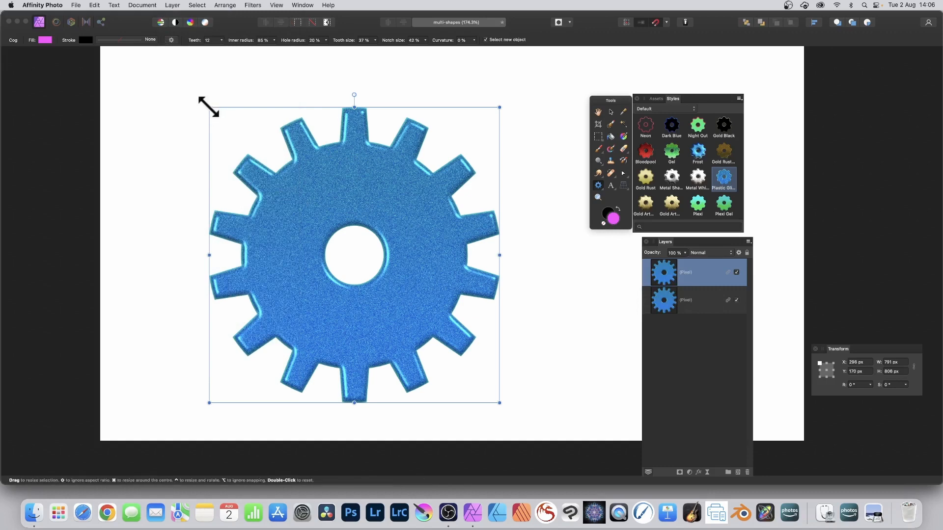
- Scale the duplicate cog down to about 619 px wide
drag(209, 107, 245, 144)
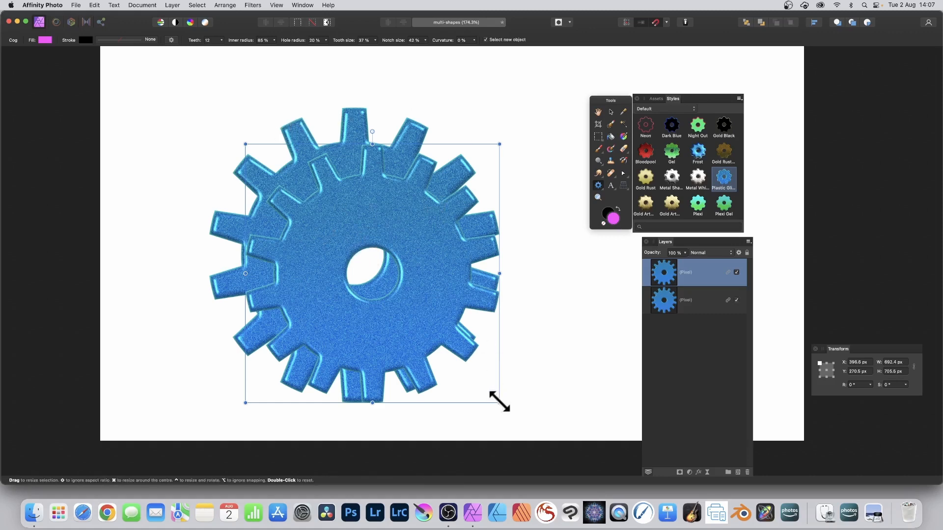
drag(499, 402, 472, 376)
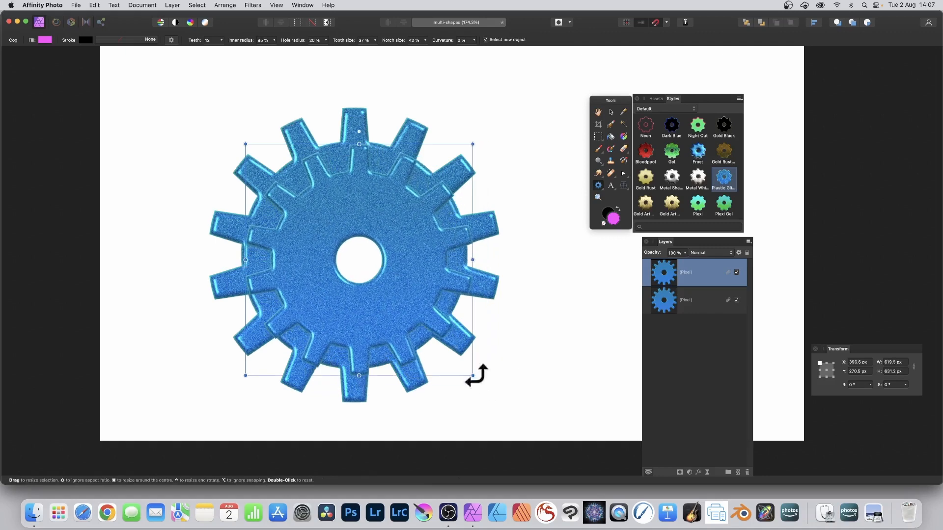
- Create another linked duplicate and scale it down to about 523 px wide
click(172, 6)
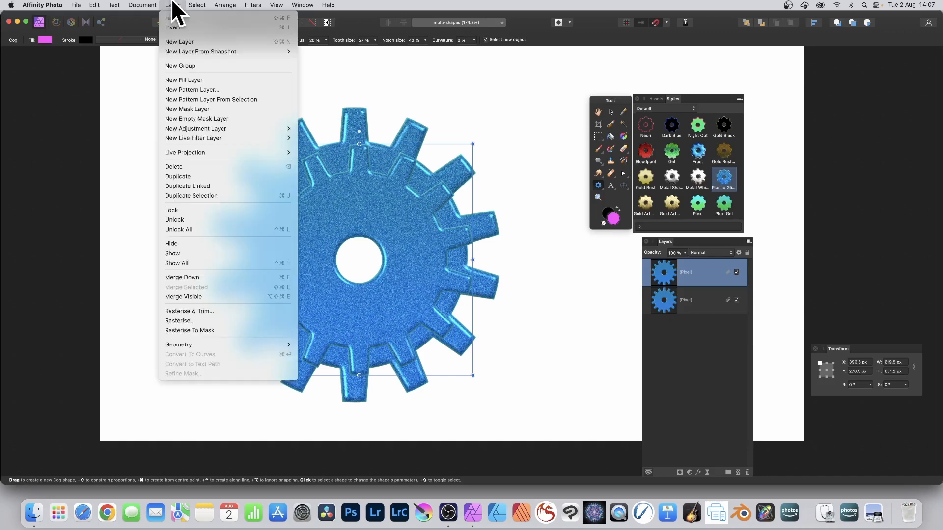
click(221, 185)
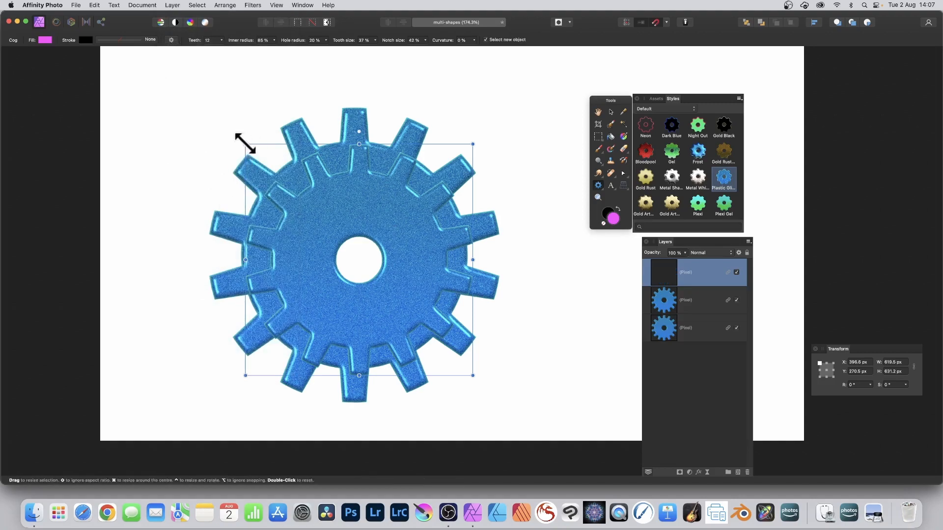
drag(245, 144, 281, 180)
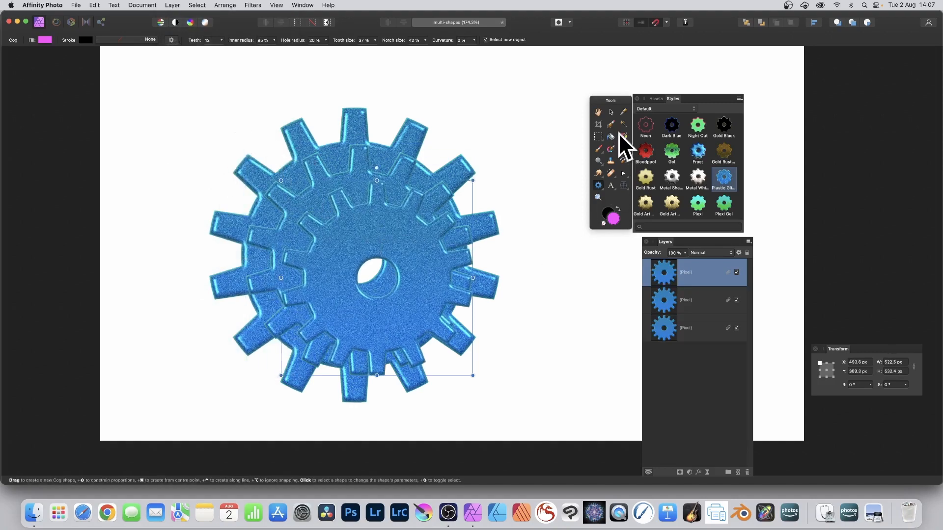
- Nudge the smallest cog slightly up and left with the Move tool
click(610, 112)
mouse_move(371, 253)
mouse_down()
mouse_move(341, 240)
mouse_move(376, 231)
mouse_move(435, 296)
mouse_move(352, 221)
mouse_move(363, 241)
mouse_up()
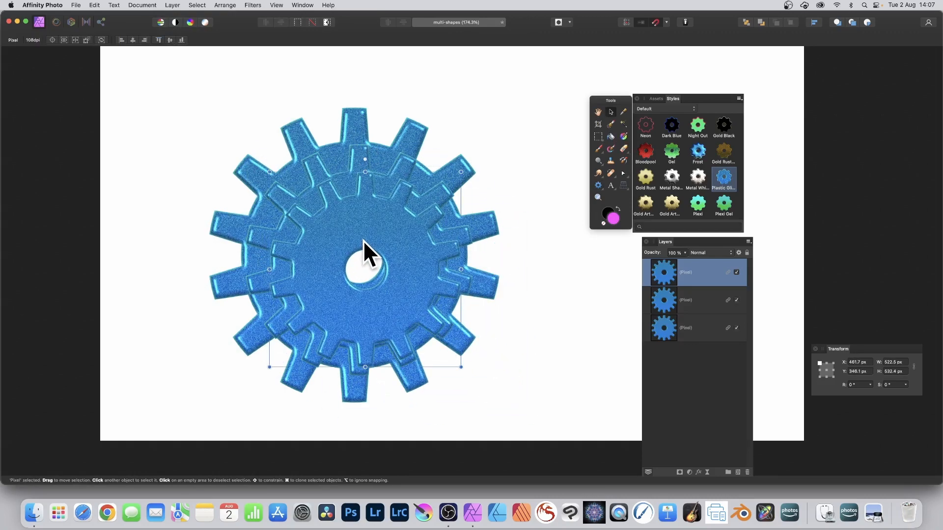
drag(363, 240, 363, 241)
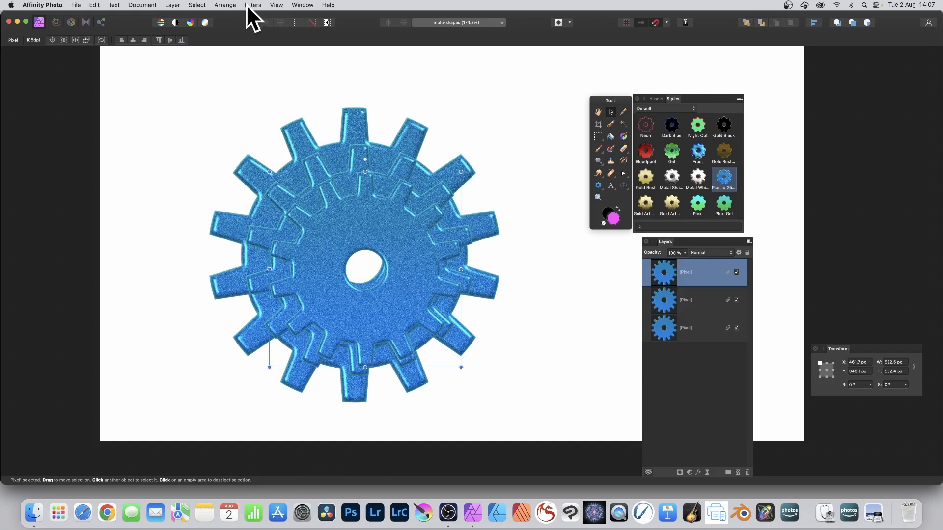
- Open the Equations distortion filter in Polar mode and paste the r equation
click(252, 4)
mouse_move(253, 35)
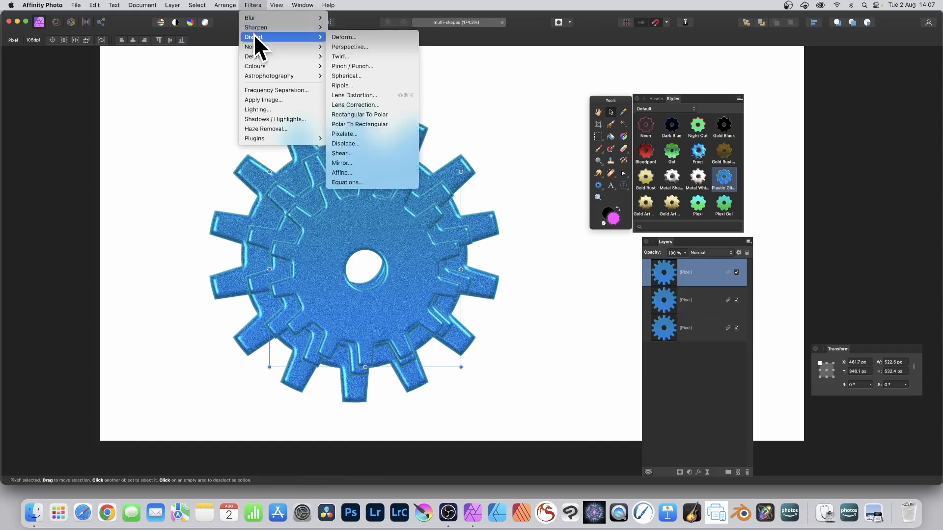
click(350, 181)
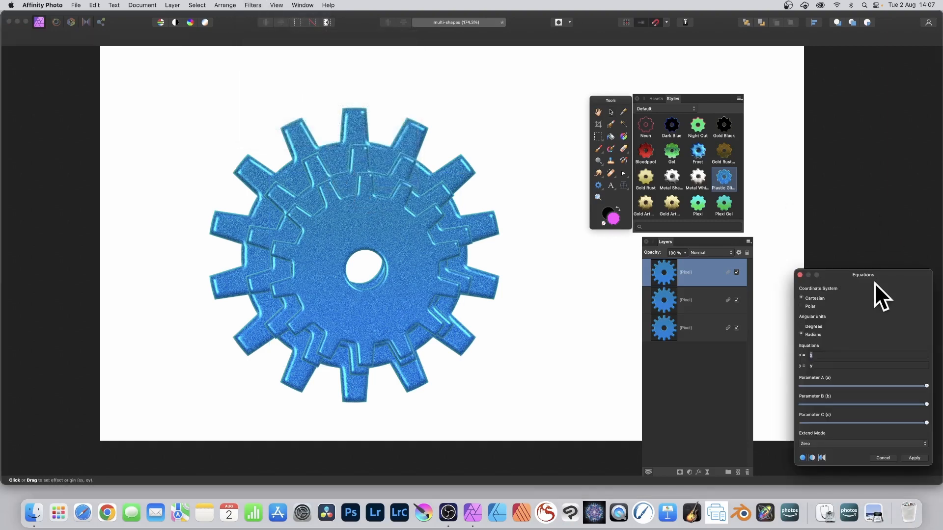
drag(874, 275, 469, 95)
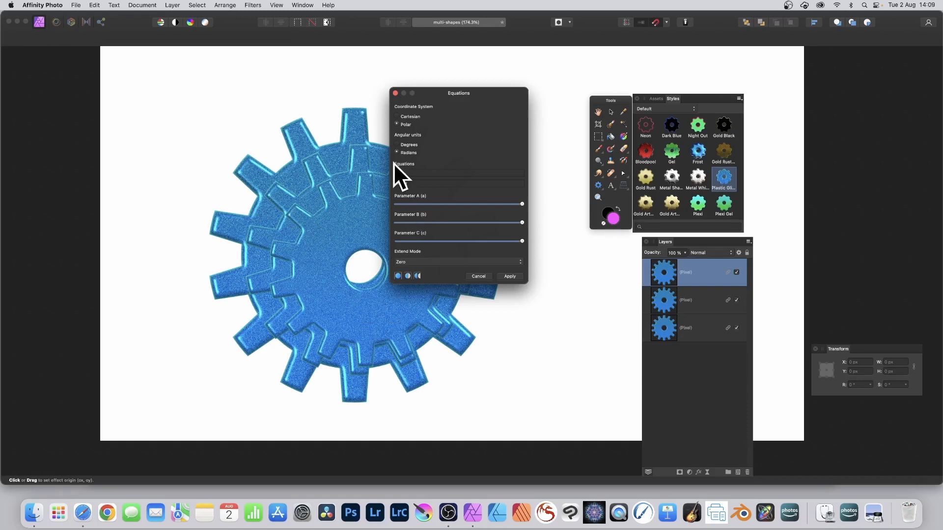
key(super+v)
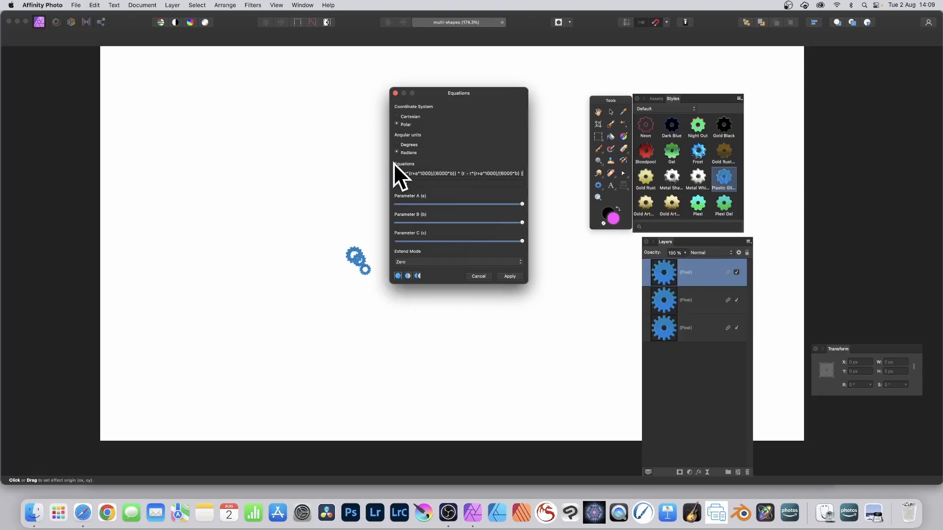
- Set the θ equation to t*20
click(440, 173)
click(416, 184)
text(*10)
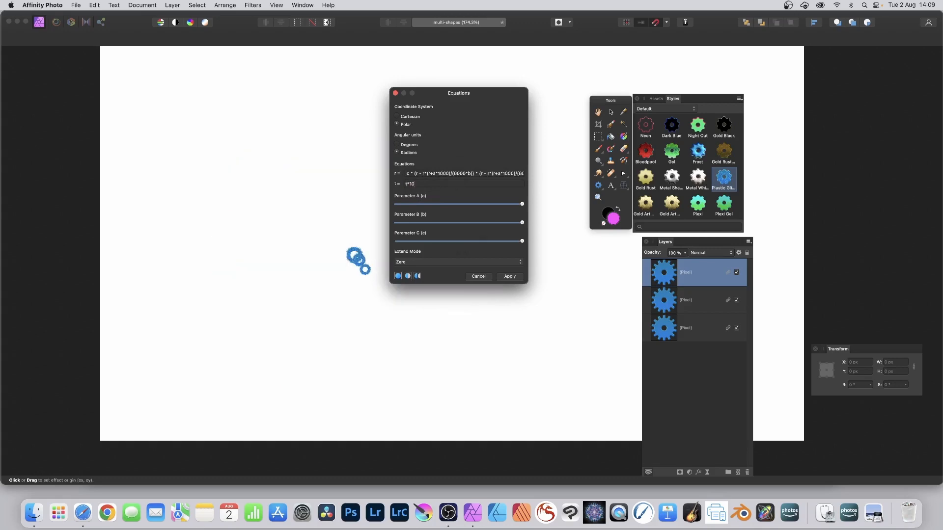
key(BackSpace)
key(BackSpace)
key(BackSpace)
key(Tab)
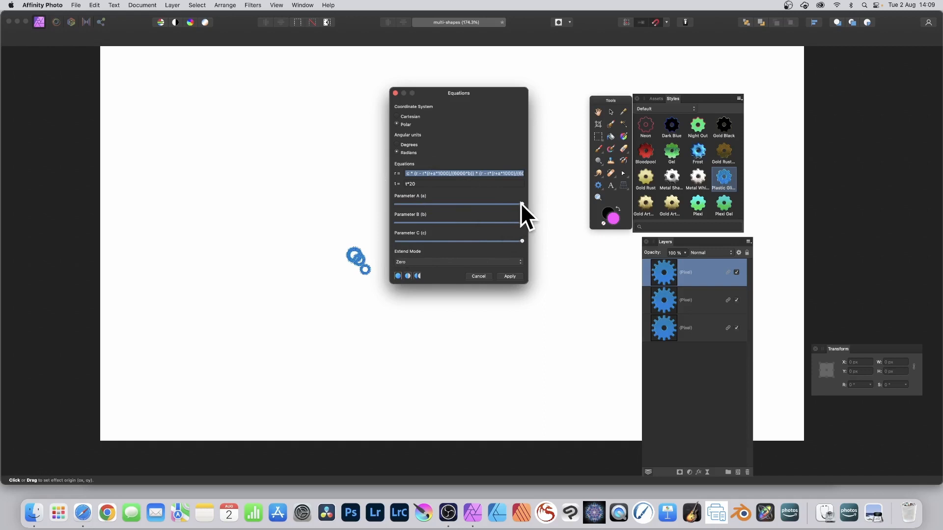
- Adjust parameters A, B and C and the effect origin, then apply the Equations filter
drag(520, 202, 487, 222)
drag(365, 251, 315, 192)
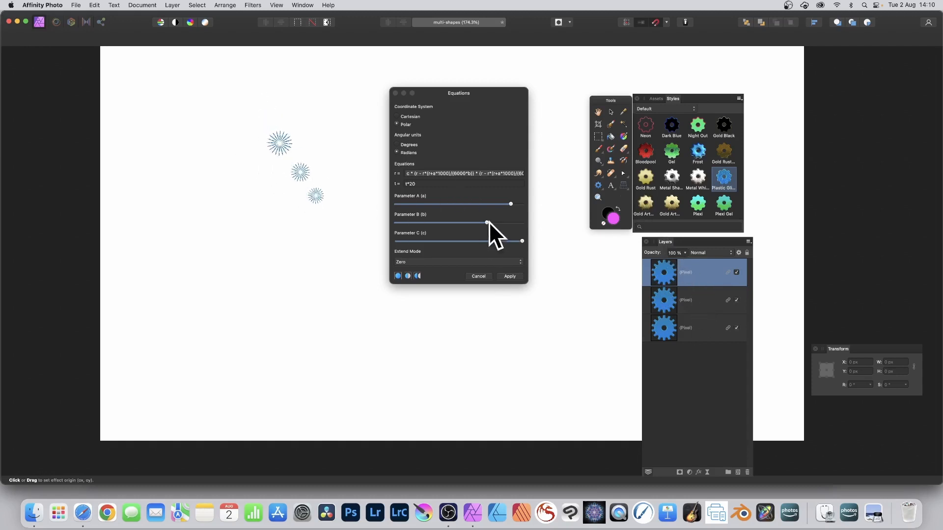
drag(488, 222, 419, 218)
drag(254, 189, 352, 222)
drag(523, 242, 398, 234)
mouse_move(316, 218)
mouse_down()
mouse_move(383, 278)
mouse_move(326, 213)
mouse_move(274, 263)
mouse_move(265, 257)
mouse_move(371, 278)
mouse_move(349, 256)
mouse_move(338, 262)
mouse_move(349, 264)
mouse_up()
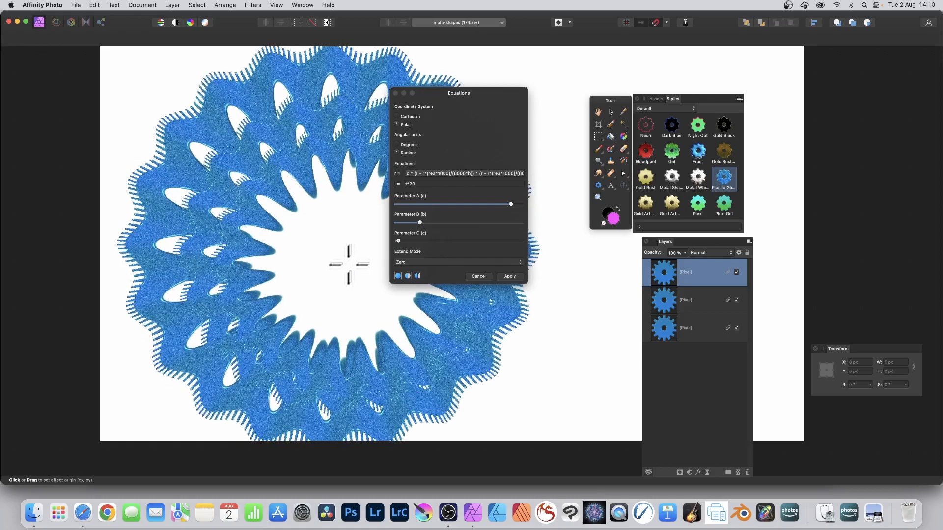
click(510, 277)
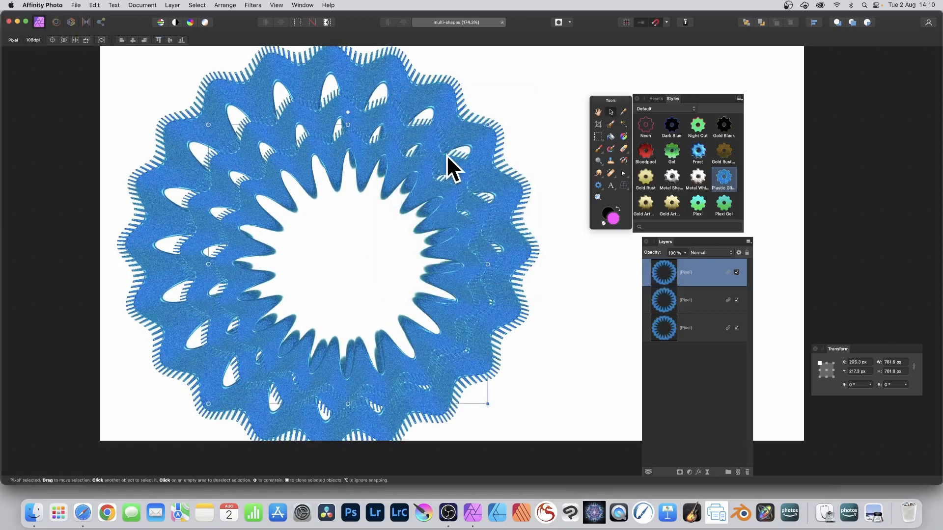
- Scale down the top distorted layer and the middle distorted layer
drag(208, 124, 319, 203)
click(281, 145)
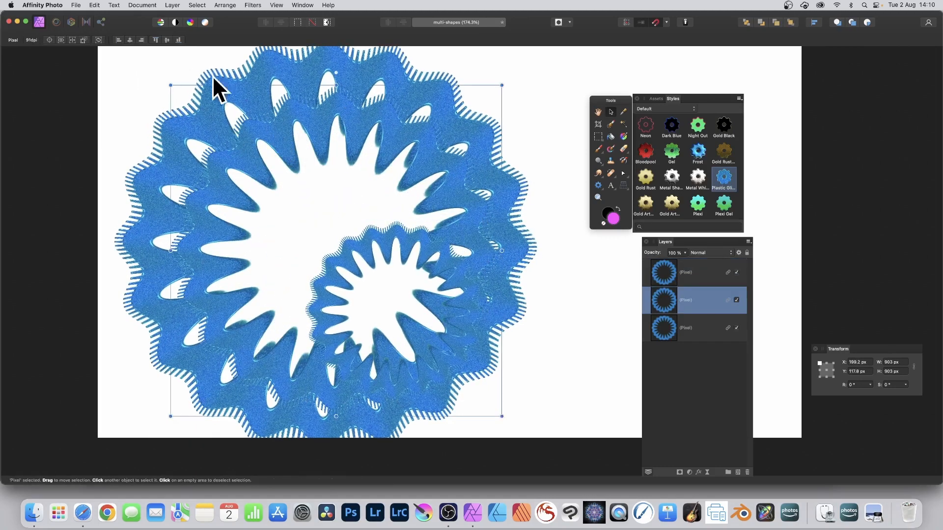
drag(170, 85, 253, 169)
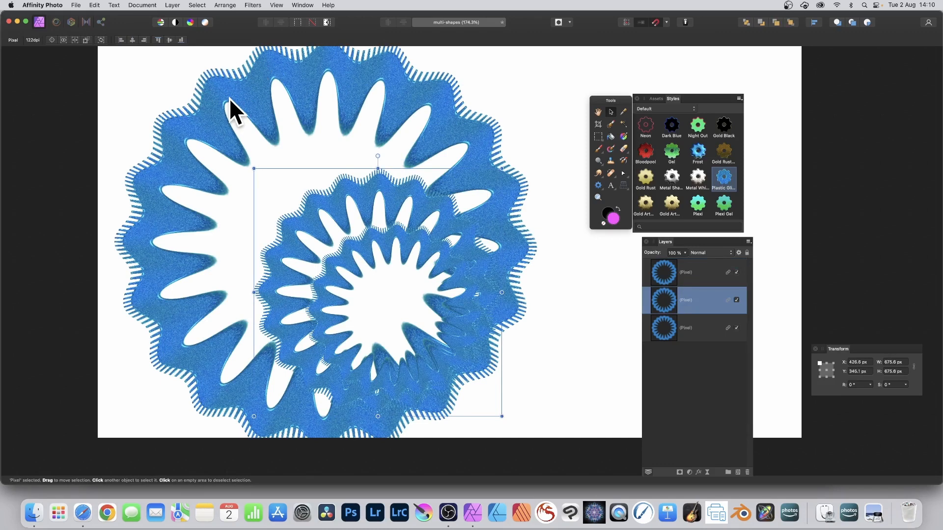
- Move the bottom distorted layer down and to the right, then deselect
click(181, 95)
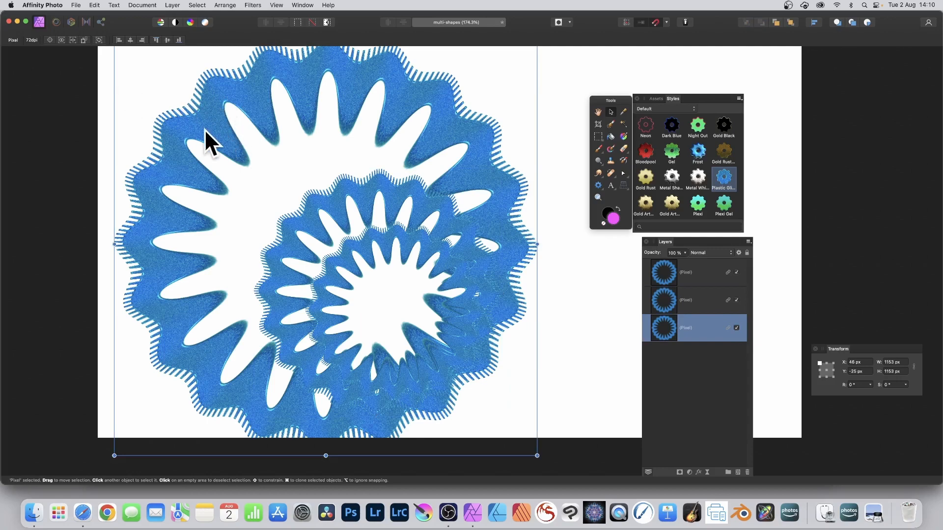
drag(205, 130, 259, 160)
drag(168, 63, 231, 152)
click(166, 94)
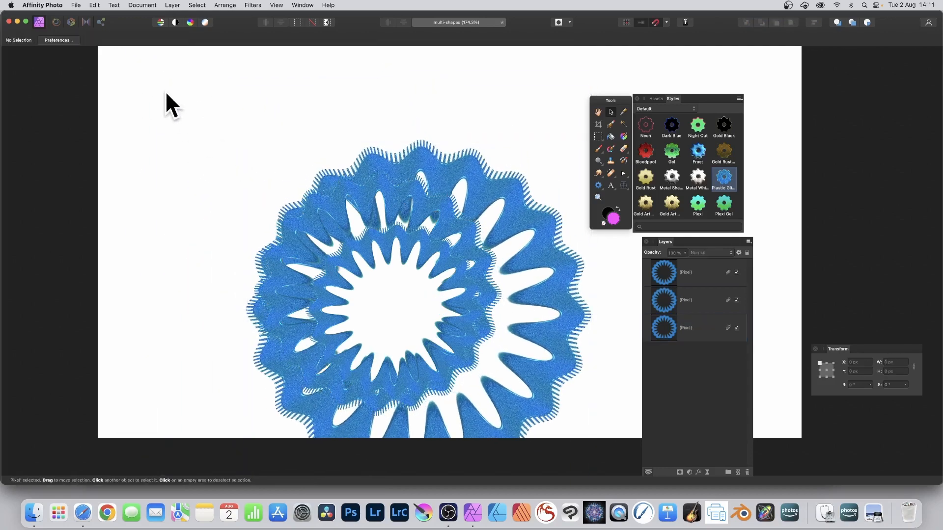
- Select all three distorted layers, move them up and to the left, and align their centres horizontally and vertically
drag(166, 93, 515, 353)
click(689, 277)
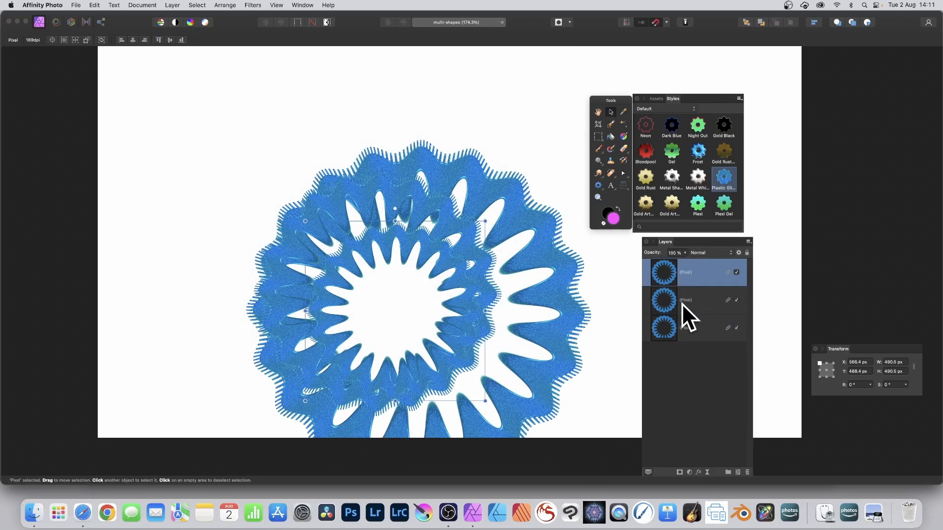
shift+click(688, 329)
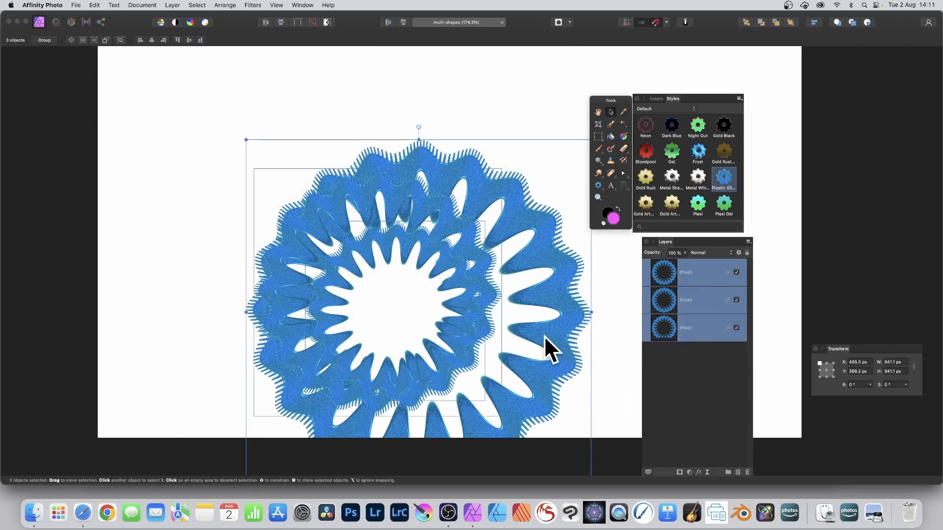
drag(470, 263, 371, 193)
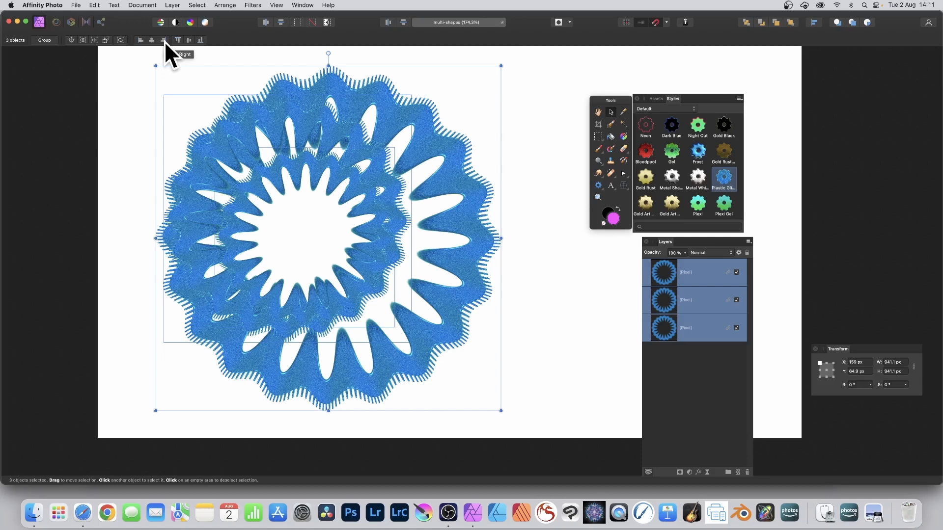
click(152, 40)
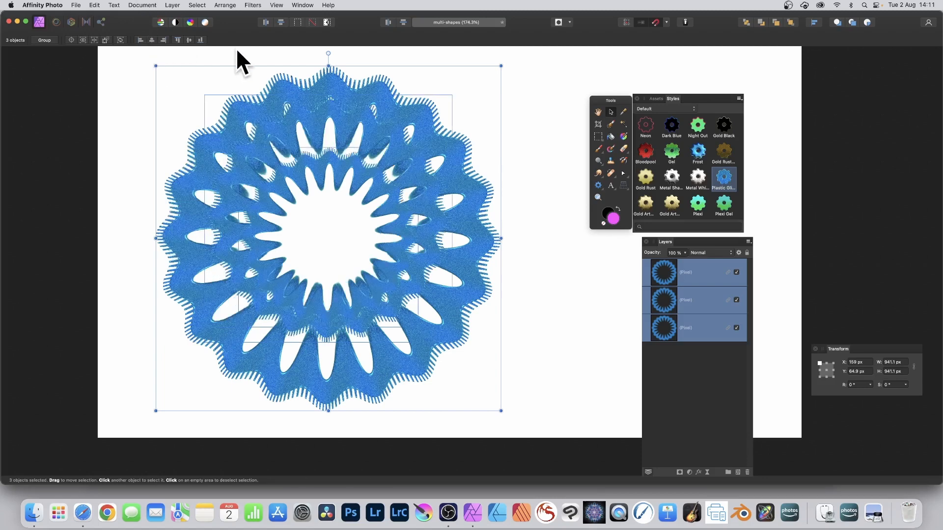
click(189, 40)
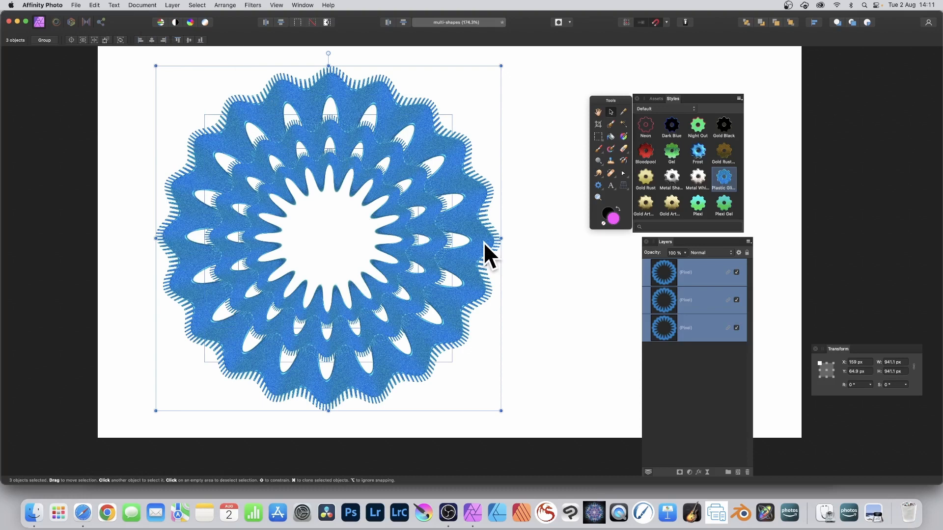
- Open the Equations filter on the top layer, keep extend mode Zero, and paste the copied polar r equation
click(338, 173)
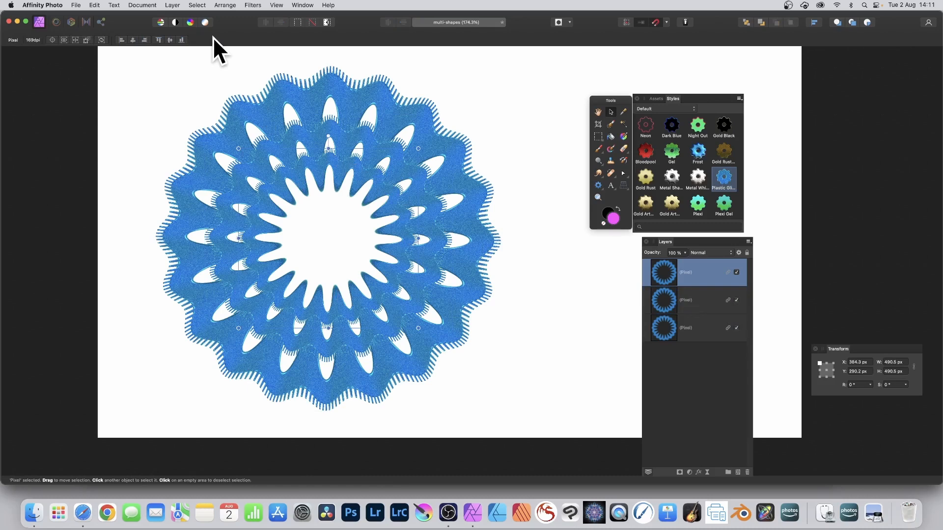
click(252, 4)
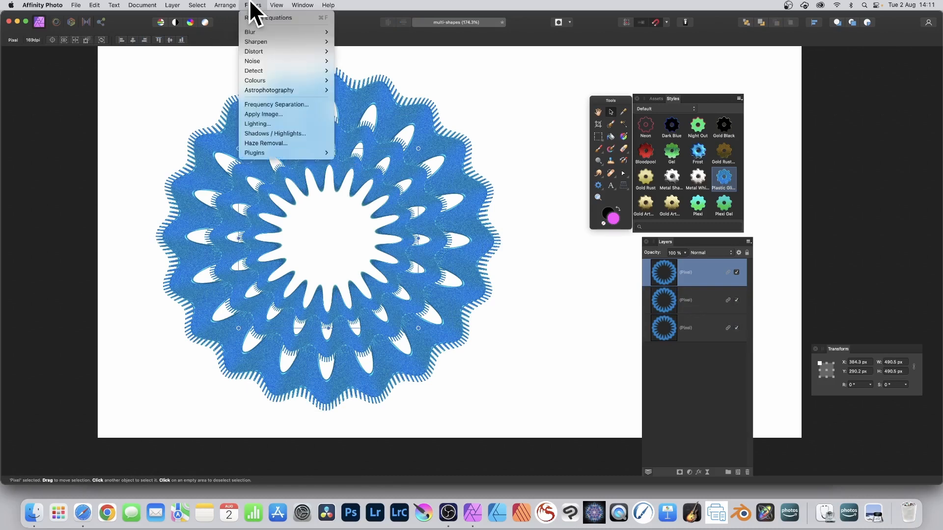
mouse_move(255, 51)
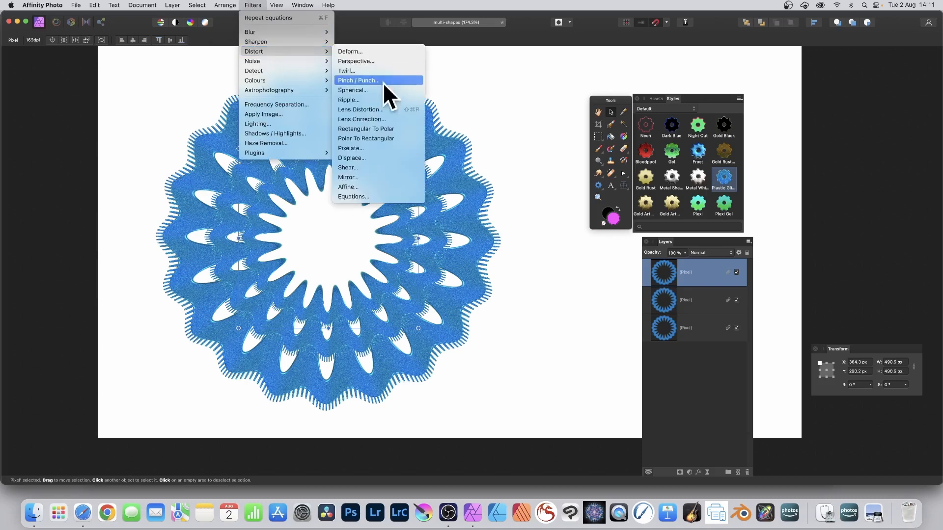
click(363, 197)
drag(857, 281, 488, 105)
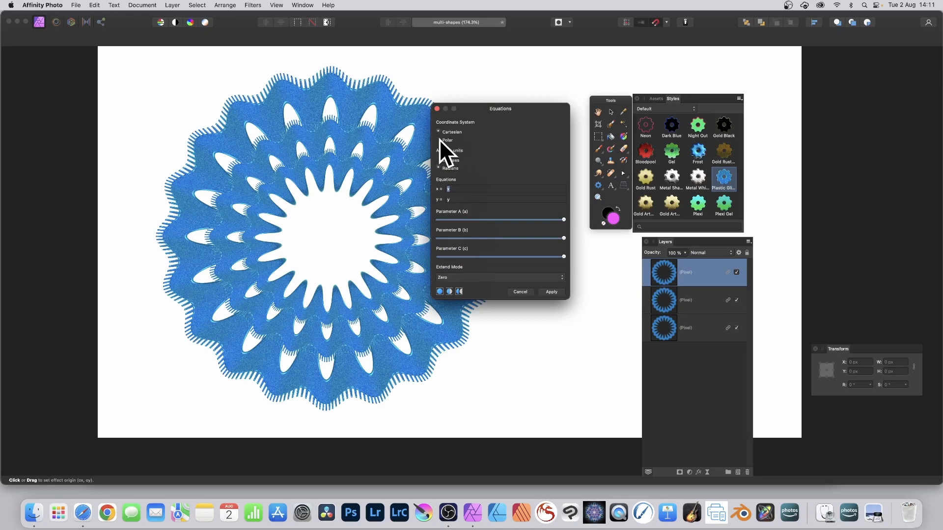
click(467, 279)
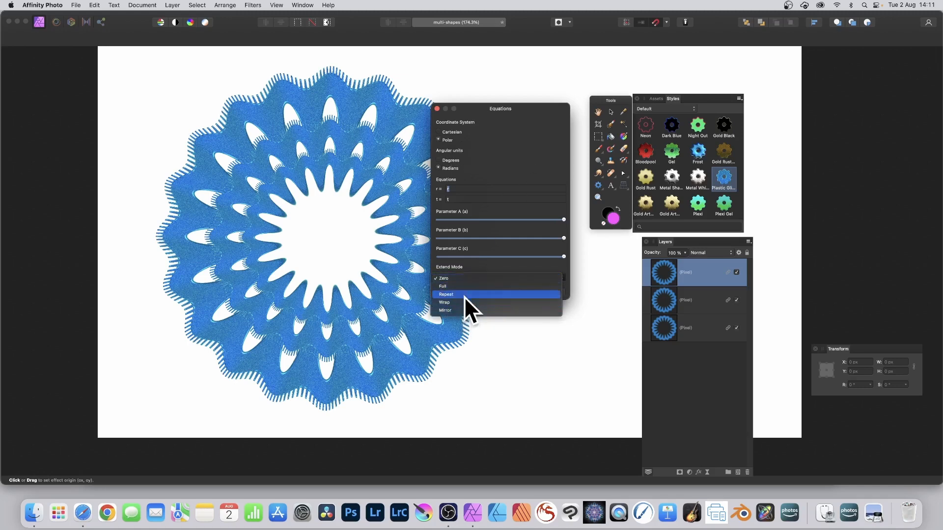
click(449, 278)
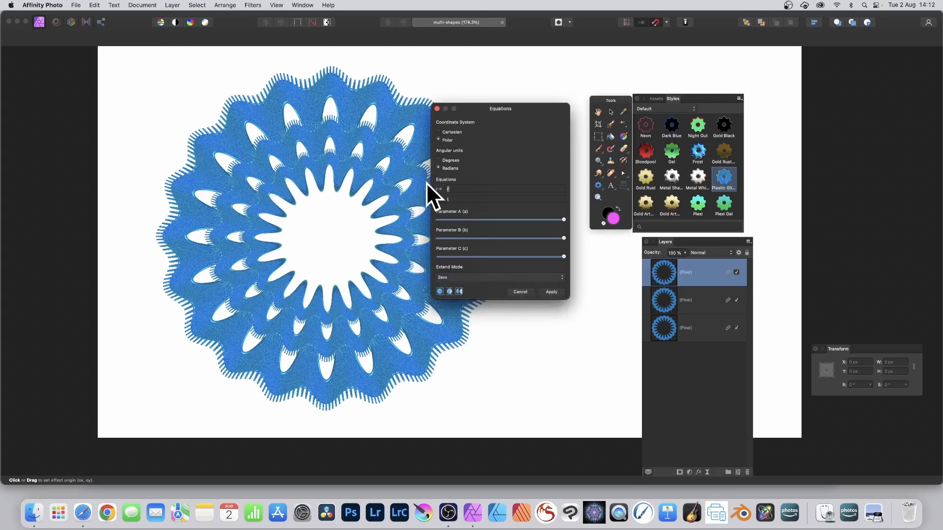
key(super+v)
key(Tab)
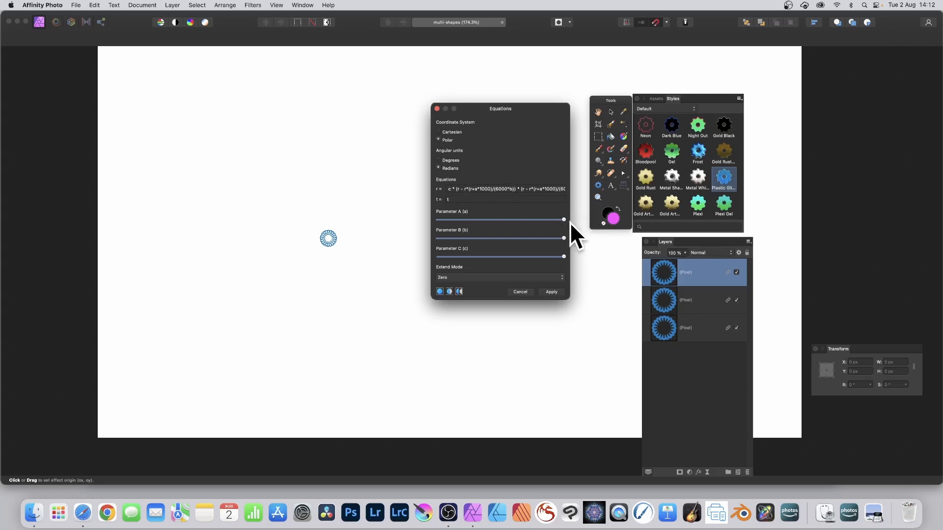
- Lower parameters A, B and C, drag the effect origin toward the lower right, and apply the filter
drag(559, 219, 475, 219)
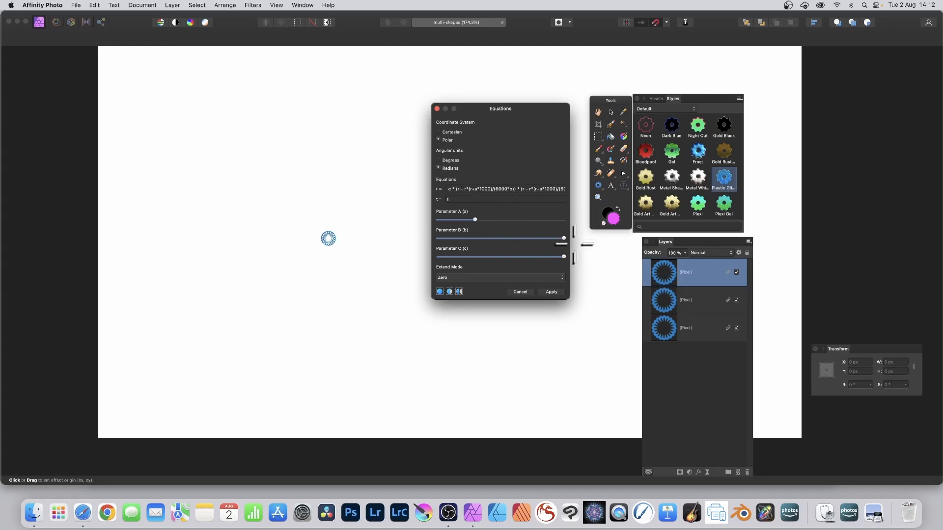
drag(563, 238, 448, 237)
drag(328, 238, 352, 211)
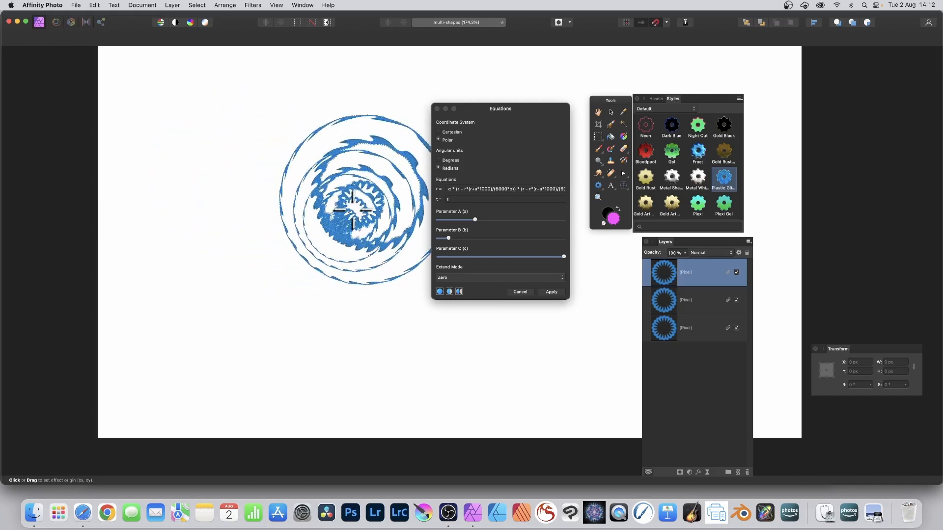
drag(352, 210, 284, 236)
drag(564, 255, 489, 253)
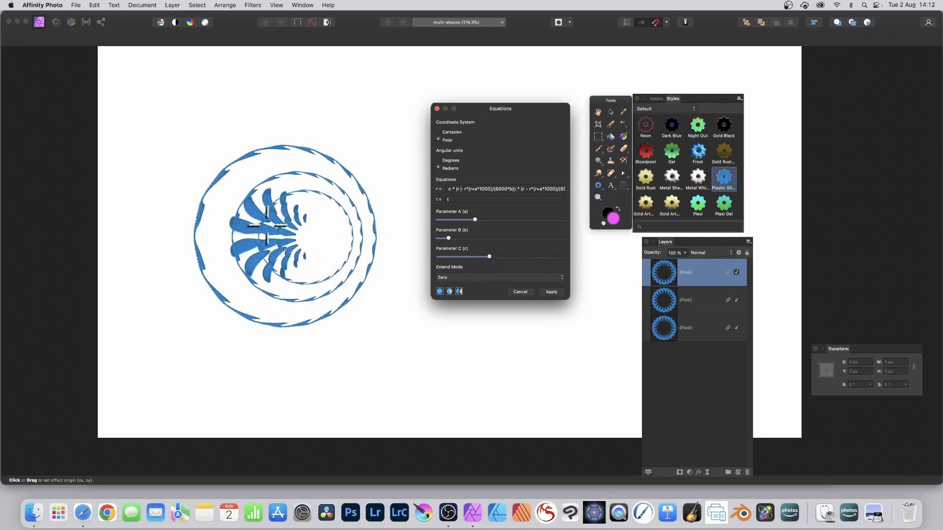
drag(300, 225, 379, 315)
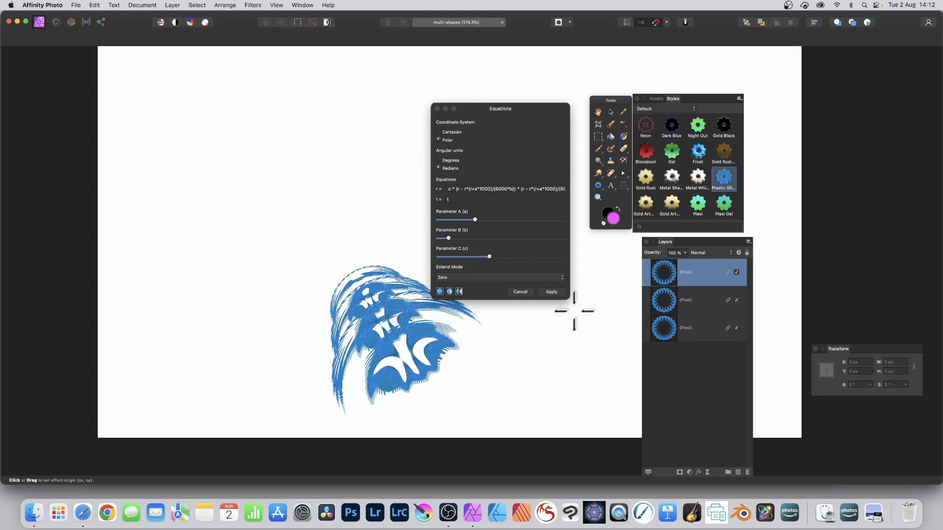
click(557, 291)
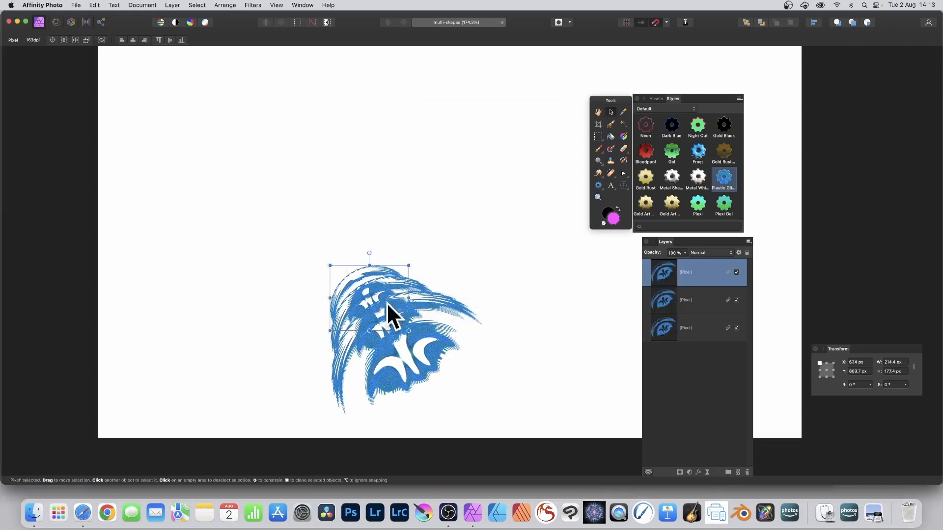
- Rearrange the distorted layers by moving and resizing them into an overlapping composition
drag(364, 271, 313, 201)
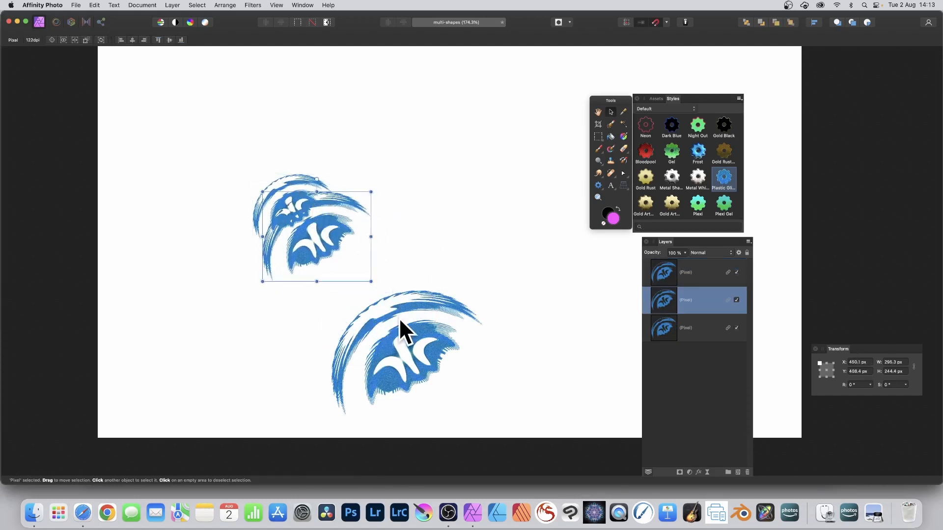
drag(406, 311, 327, 221)
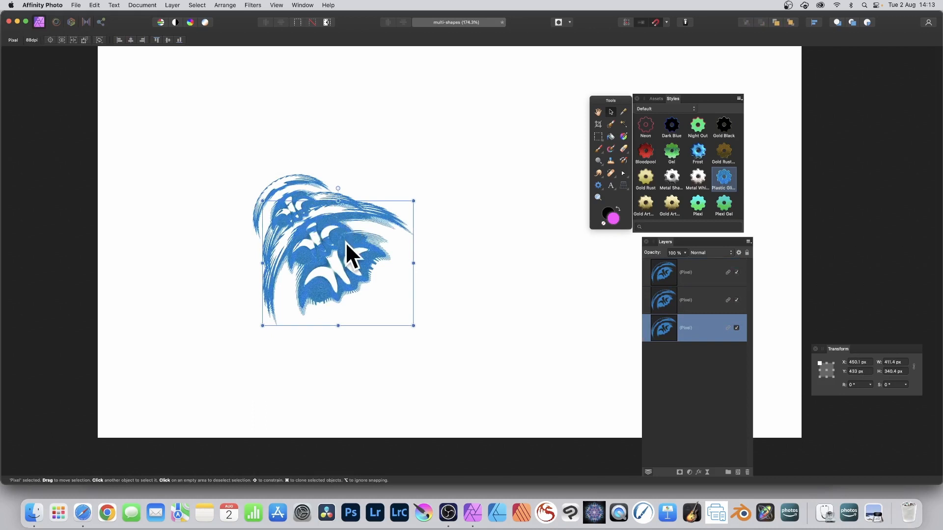
drag(417, 200, 255, 352)
drag(357, 240, 392, 320)
drag(305, 193, 346, 255)
- Delete the small distorted layer at the upper left and deselect
click(295, 191)
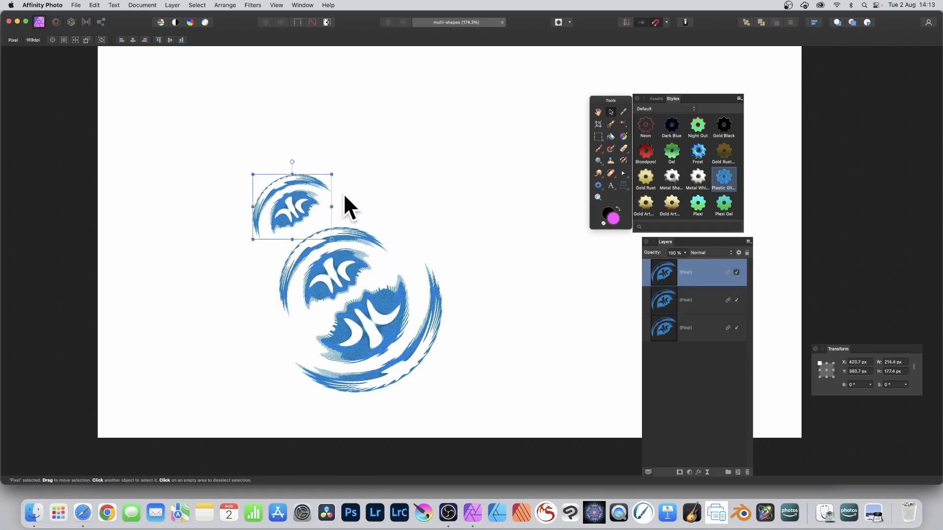
key(Delete)
click(198, 163)
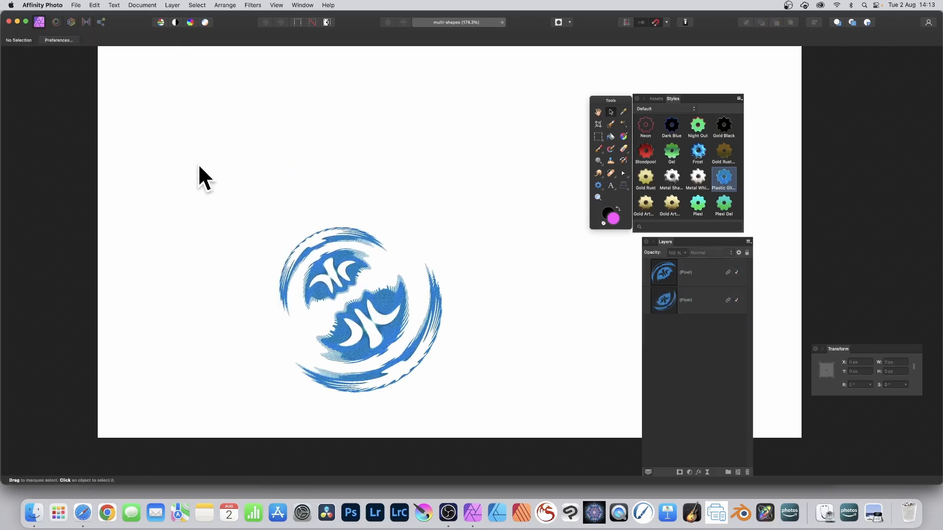
- Select both remaining layers, move them toward the upper left, and enlarge them together
drag(182, 138, 443, 373)
drag(386, 303, 326, 174)
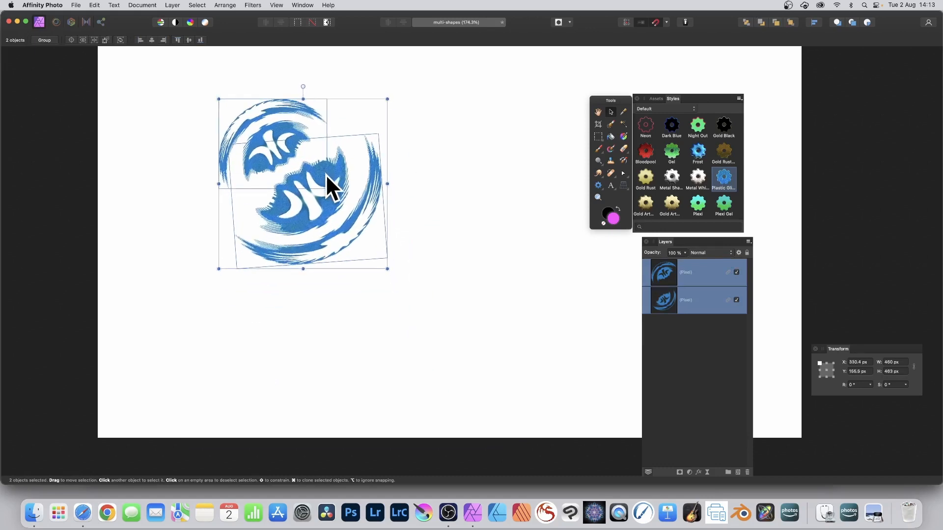
drag(385, 268, 481, 374)
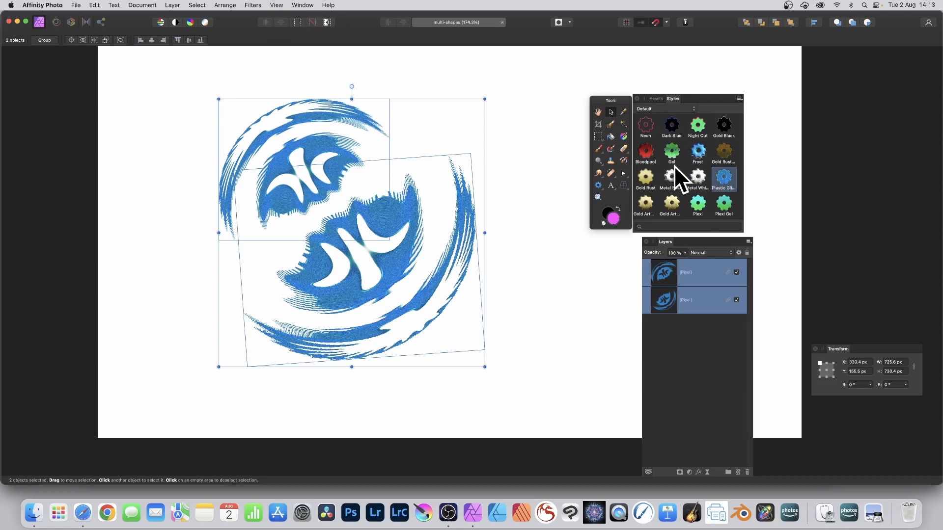
- Apply the Gold Art, Plexi and Plexi Gel styles in turn to the two selected layers
click(649, 201)
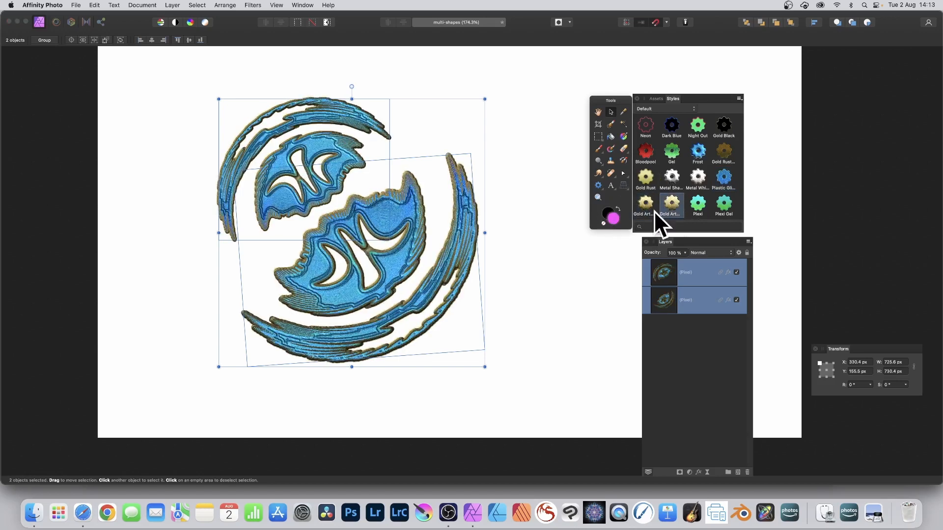
click(701, 204)
click(729, 205)
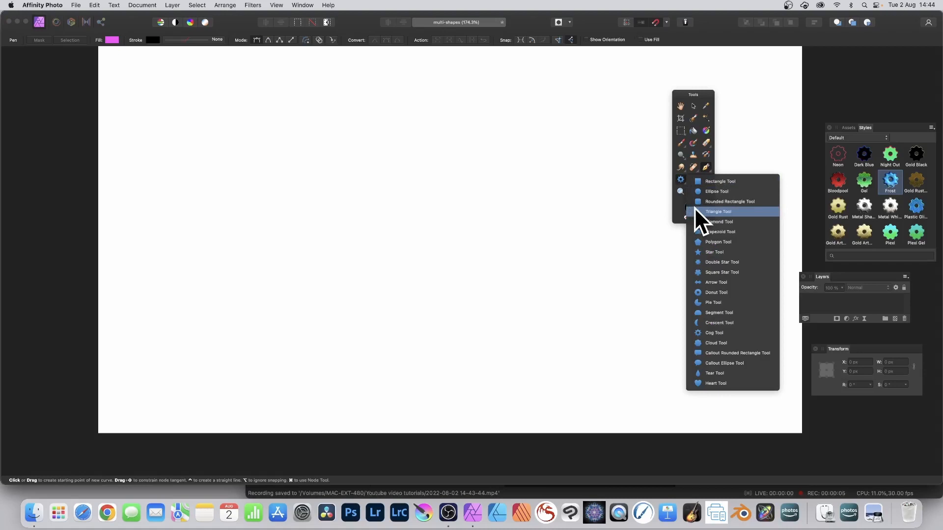
- In a new document, draw a closed zigzag polygon shape with the Pen tool
click(668, 169)
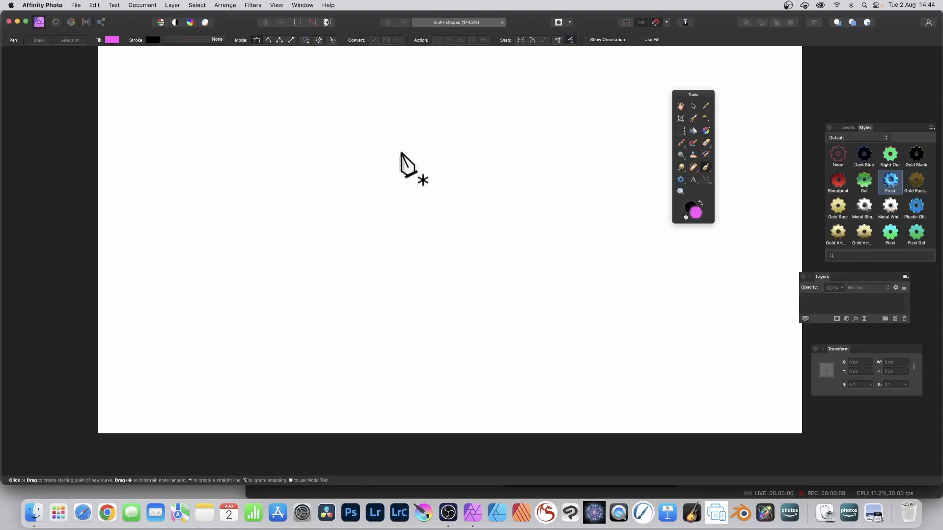
click(571, 148)
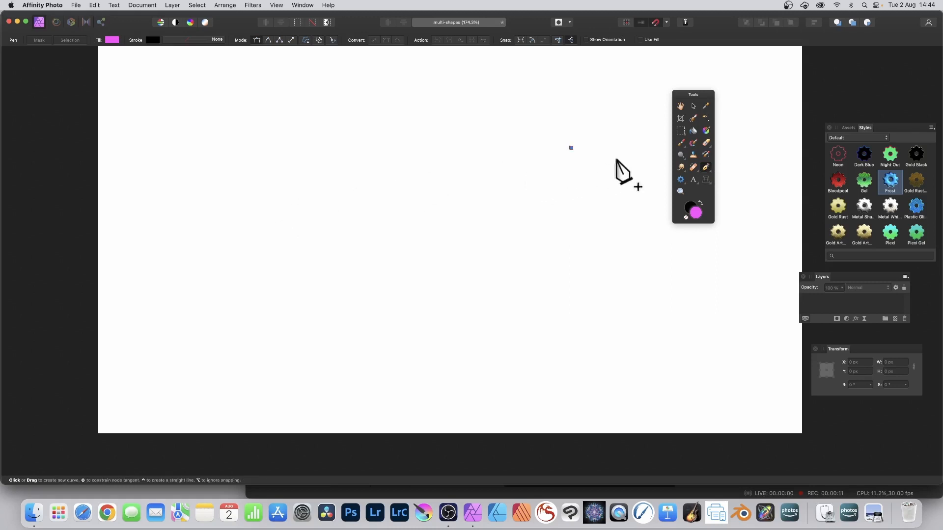
click(257, 203)
click(436, 319)
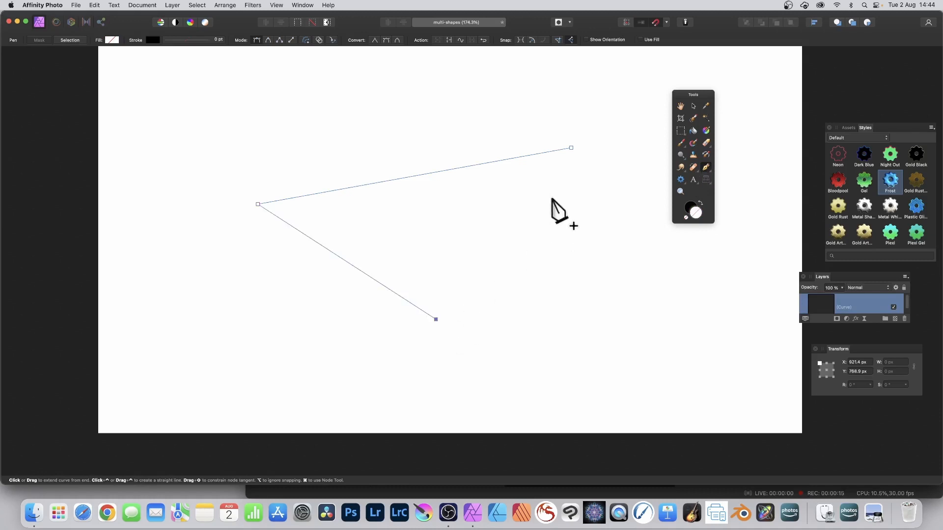
click(538, 201)
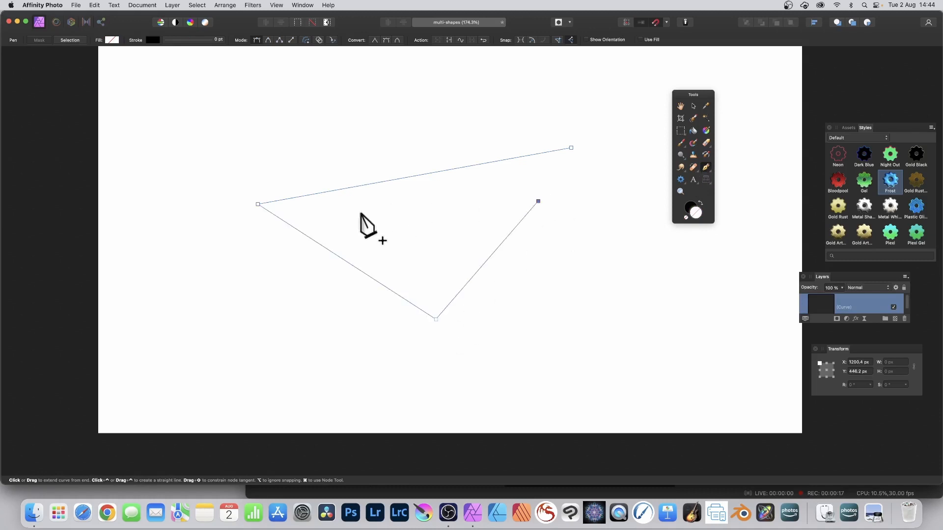
click(419, 268)
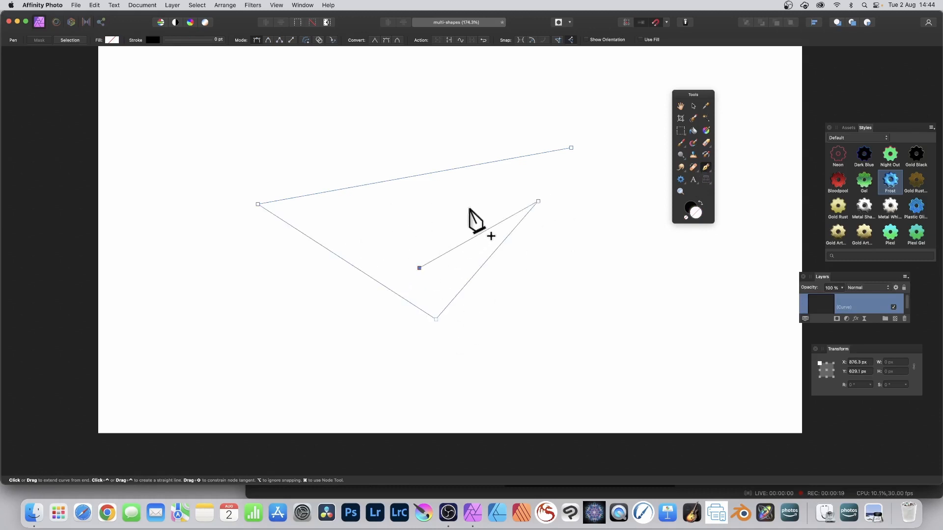
click(470, 207)
click(350, 230)
click(334, 205)
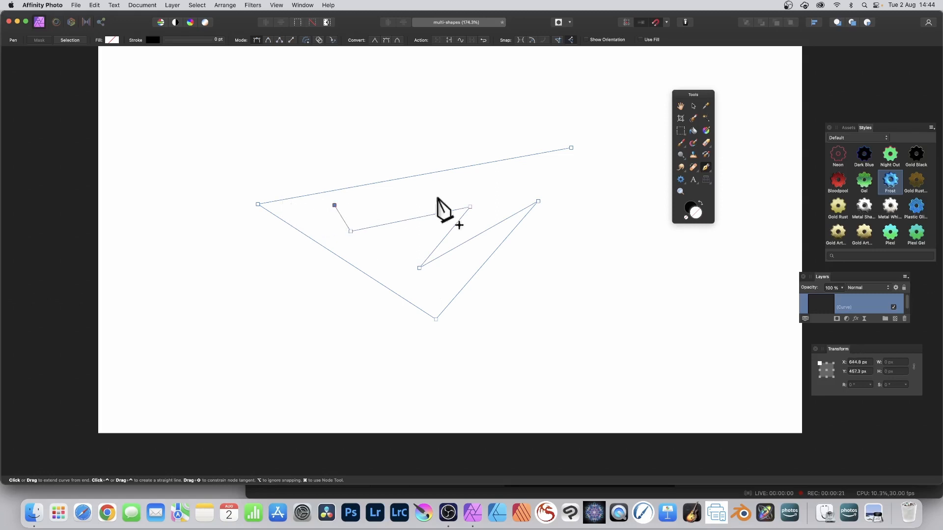
click(572, 174)
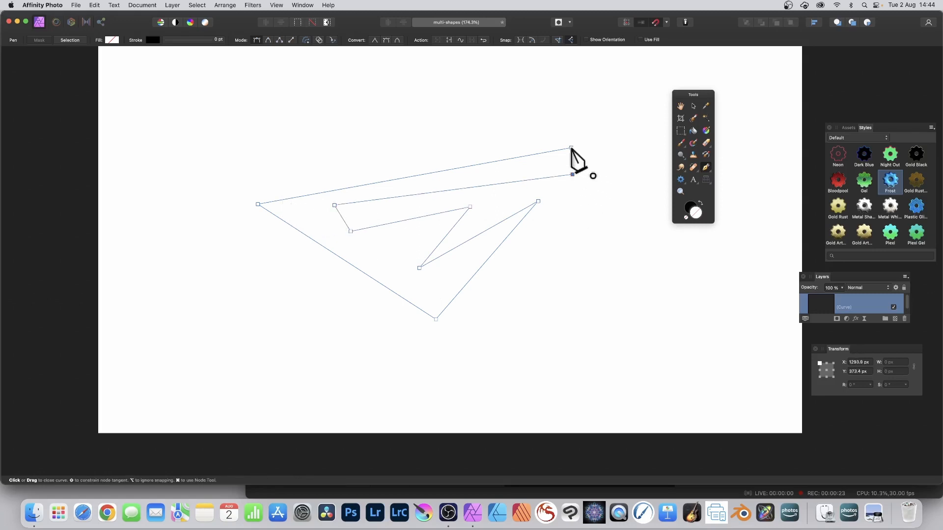
click(571, 148)
- Switch to the Node tool and bend the shape's top edge upward into a curve
click(709, 168)
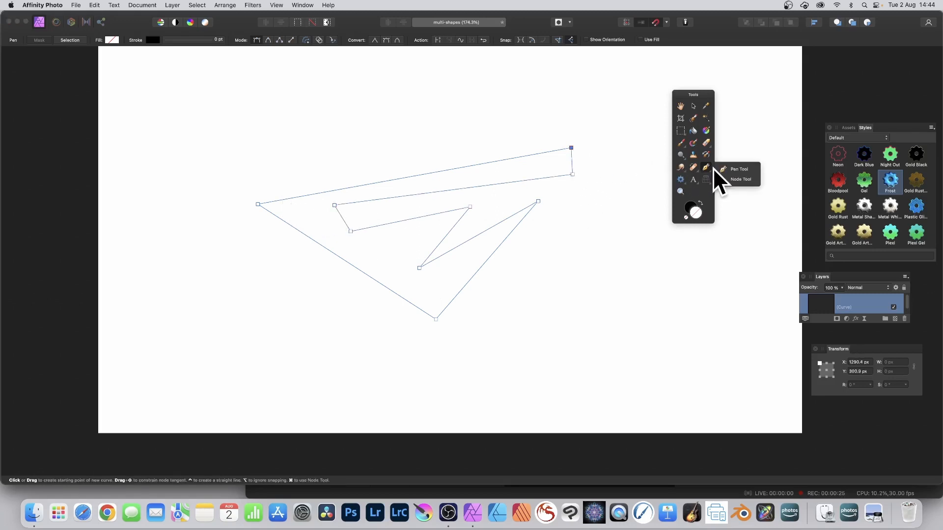
click(747, 179)
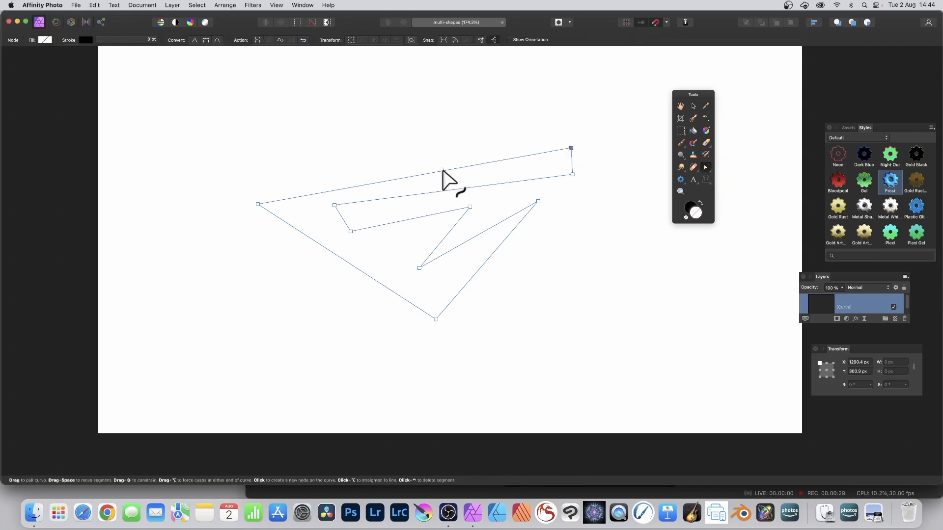
drag(442, 171, 439, 133)
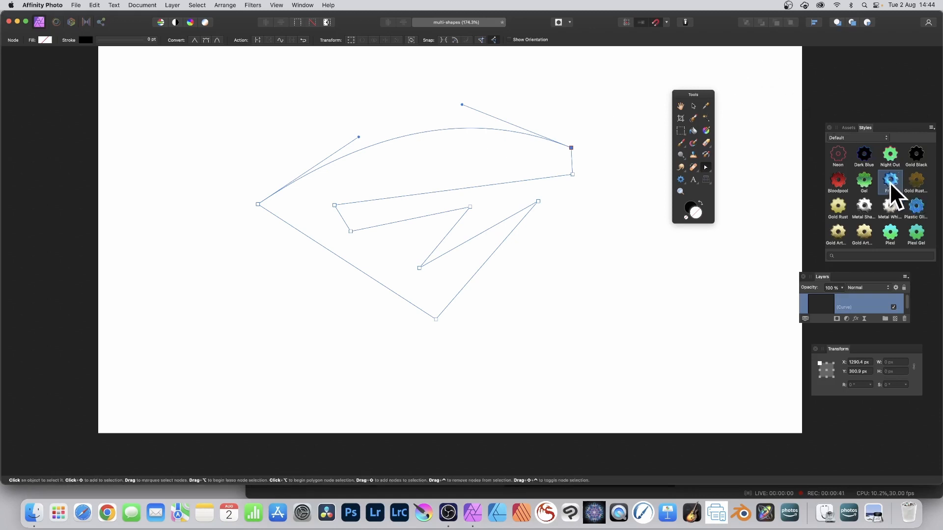
- Try several preset styles on the shape in turn and finish with the Frost style
click(891, 203)
click(916, 185)
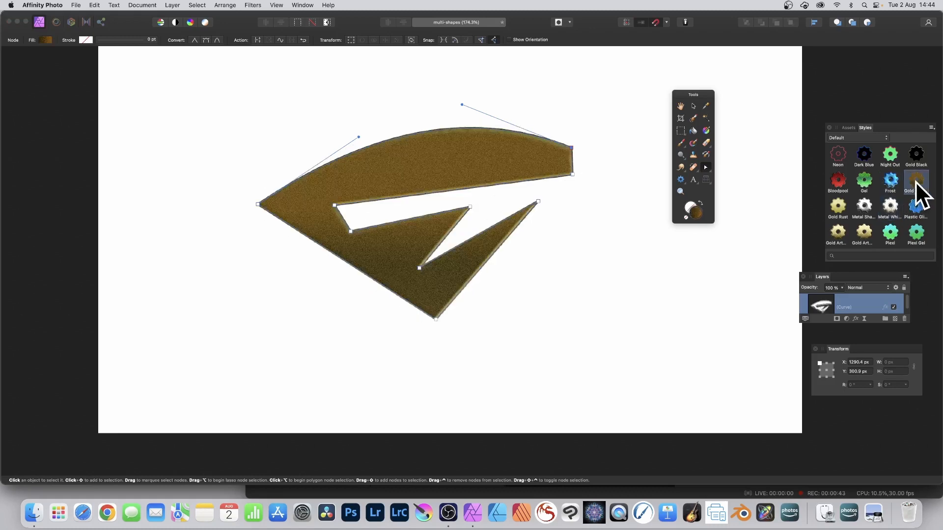
click(860, 229)
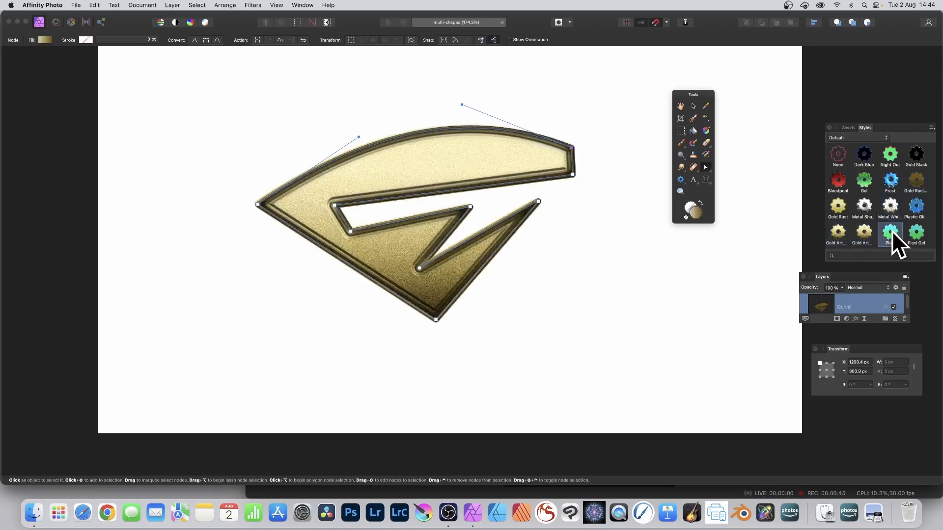
click(891, 231)
click(837, 206)
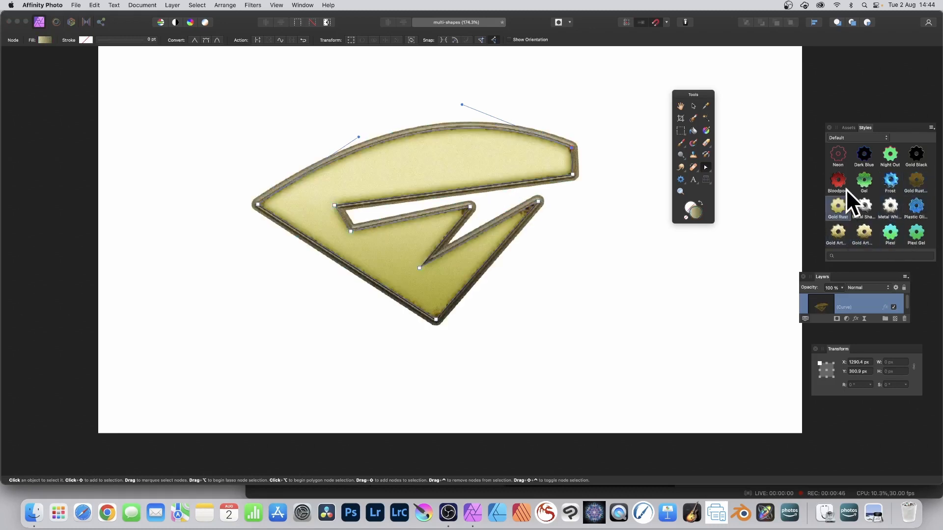
click(890, 182)
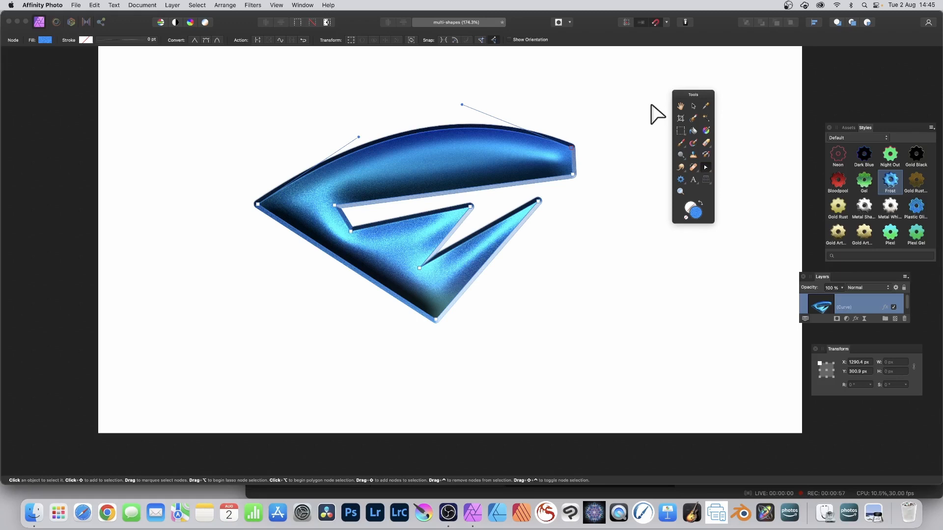
- Rasterise the styled shape layer, setting the Preserve layer FX option in the Rasterise dialog
click(172, 5)
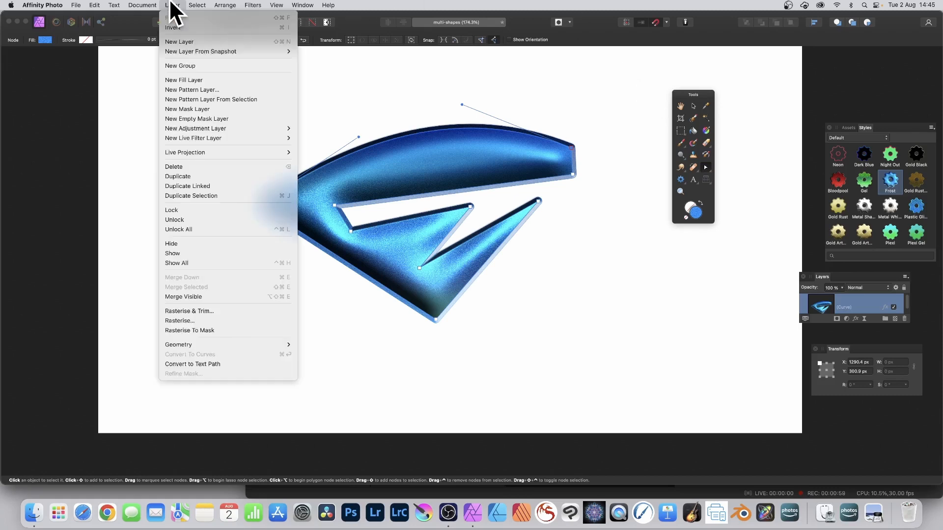
click(197, 320)
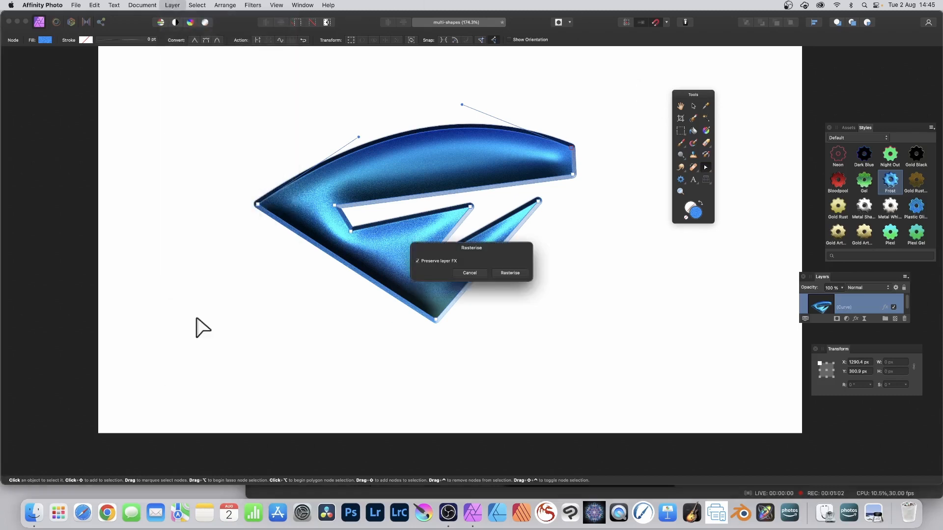
click(417, 261)
click(515, 273)
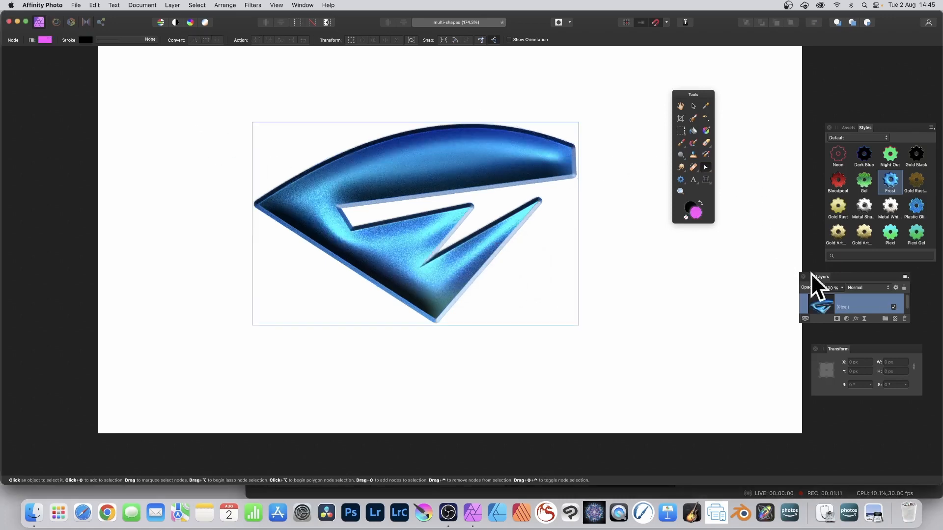
- Move the Layers panel beside the canvas and make it taller
drag(822, 278, 558, 107)
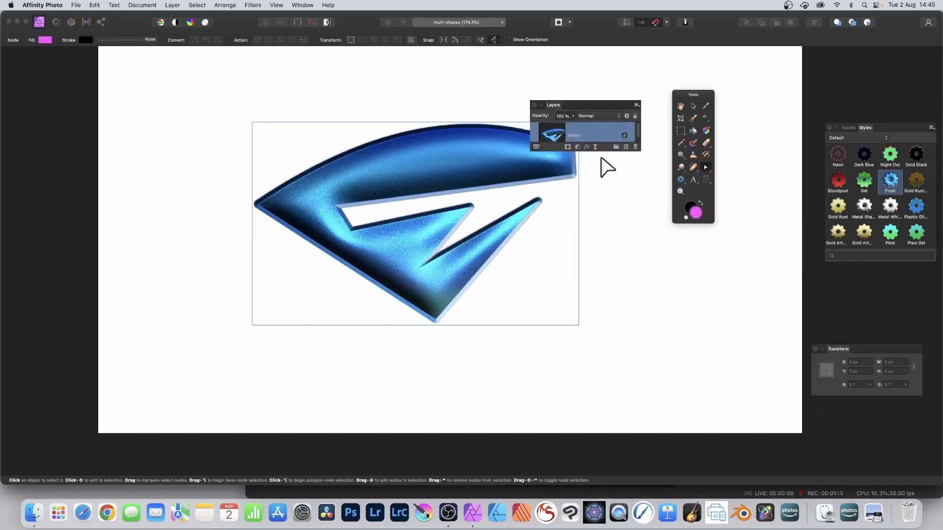
drag(607, 151, 603, 238)
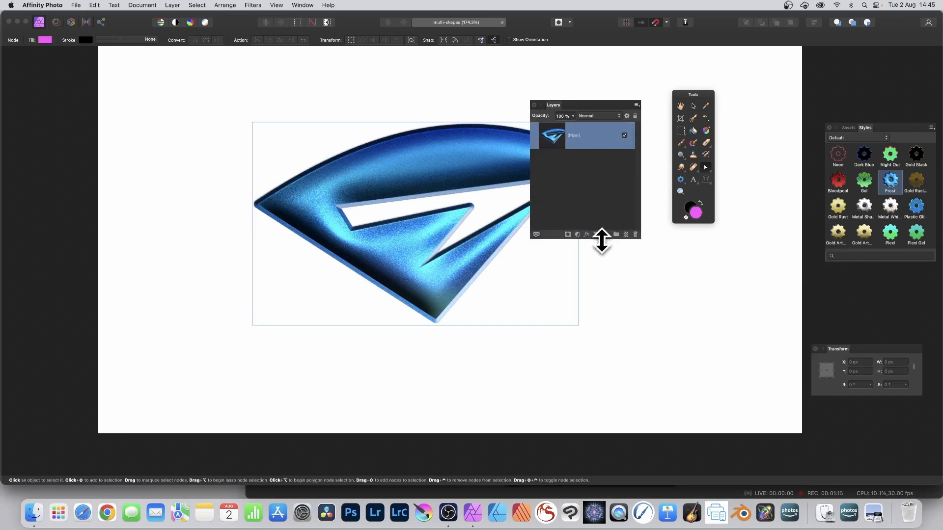
drag(553, 105, 643, 115)
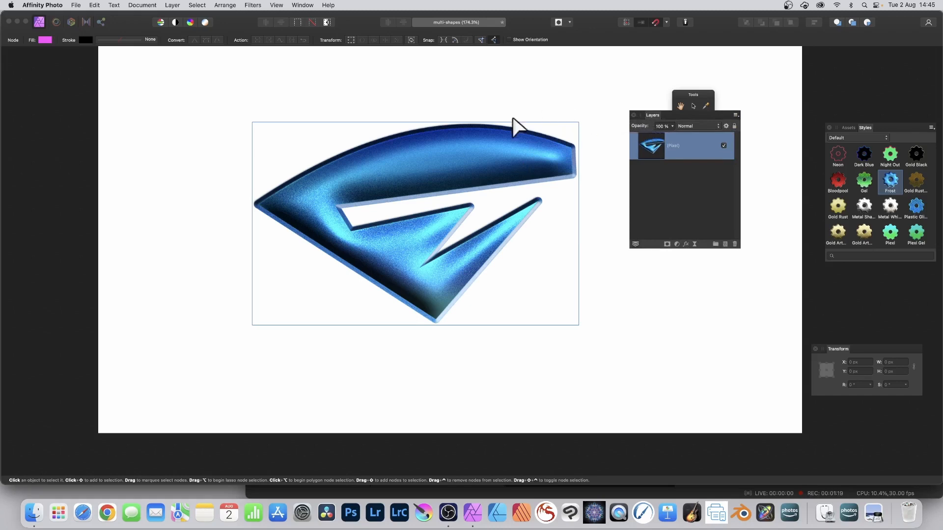
- Squash the pixel layer to about 254 px high, rotate it about −158° and move it into place
click(692, 107)
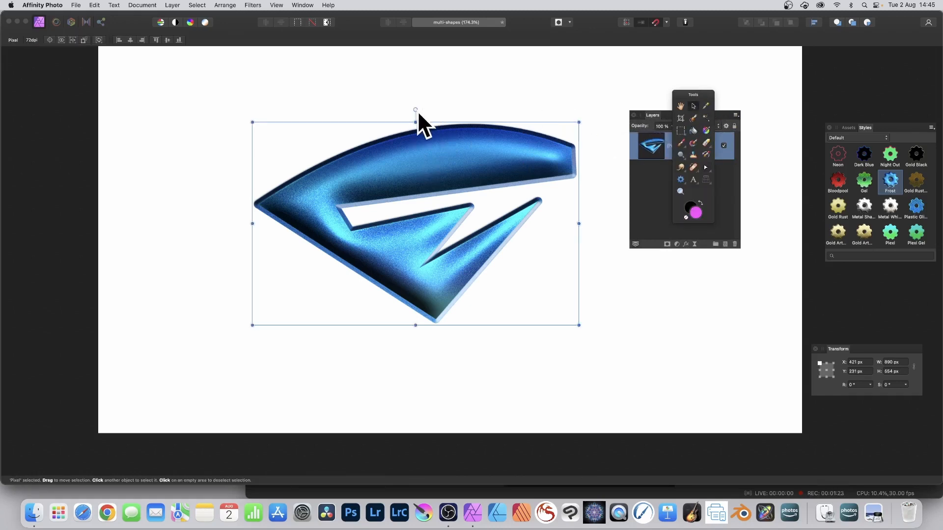
drag(415, 123, 436, 231)
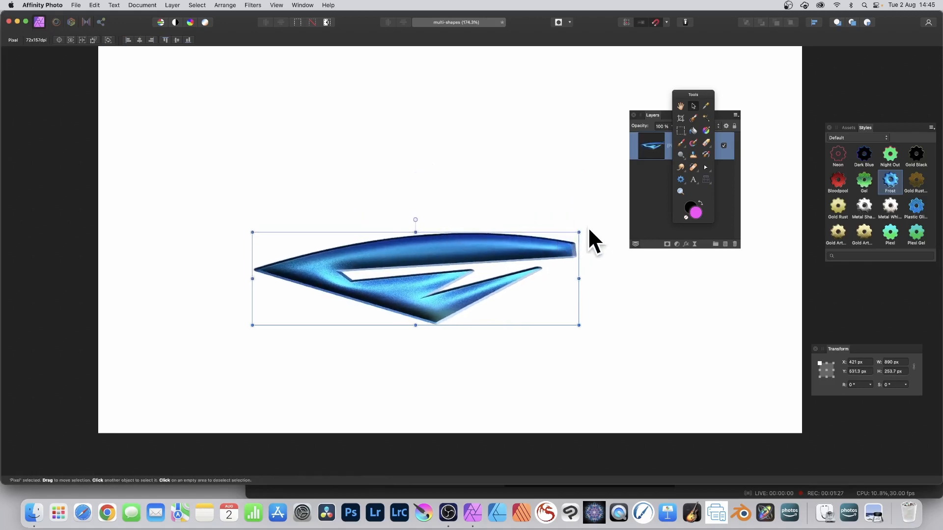
drag(584, 231, 577, 270)
click(545, 242)
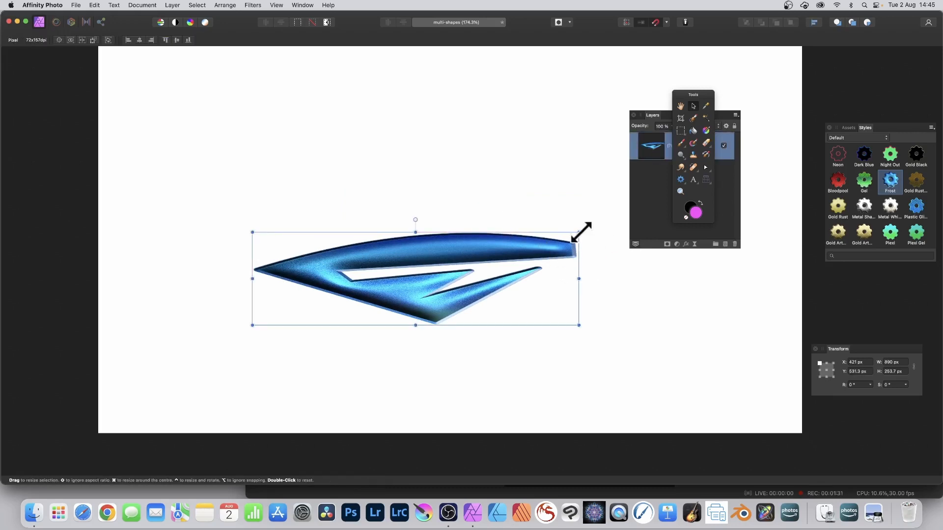
drag(582, 231, 233, 385)
drag(408, 281, 338, 270)
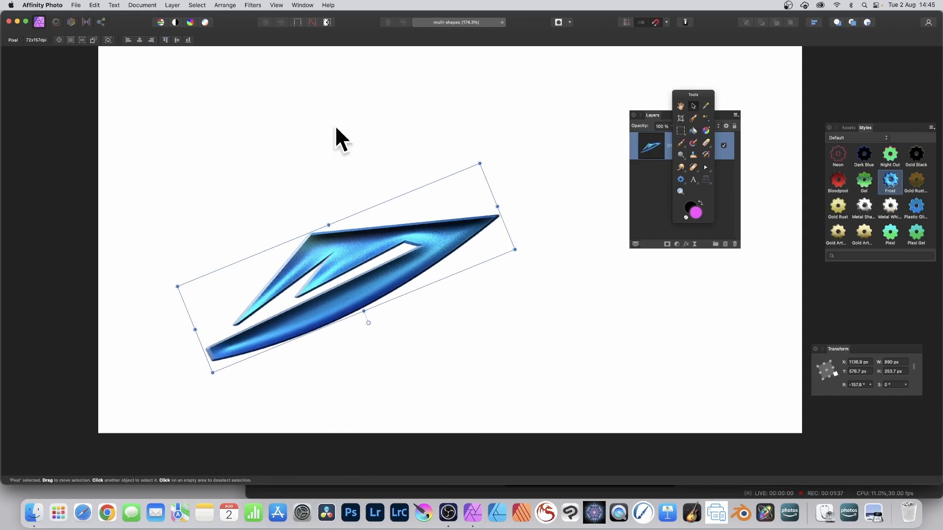
- Create a linked duplicate of the layer, rotate it to about 170° and move it upward
click(172, 4)
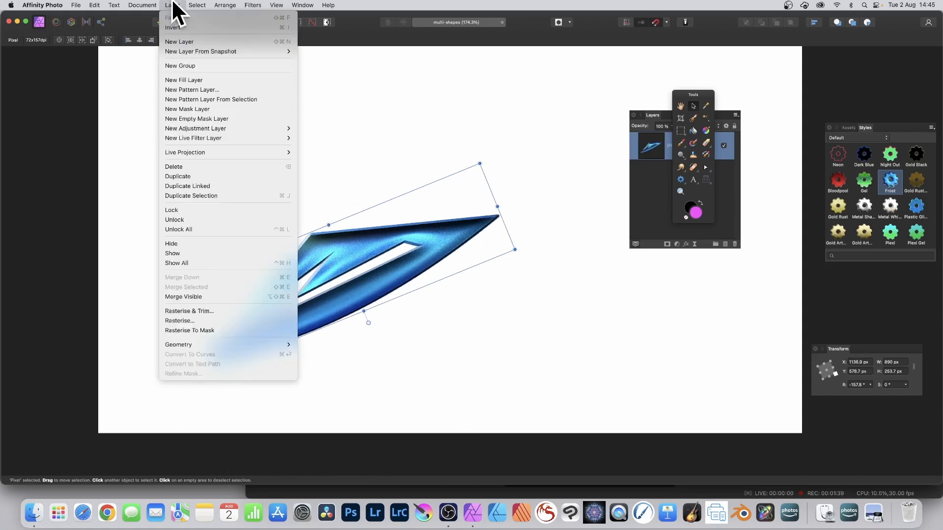
click(199, 185)
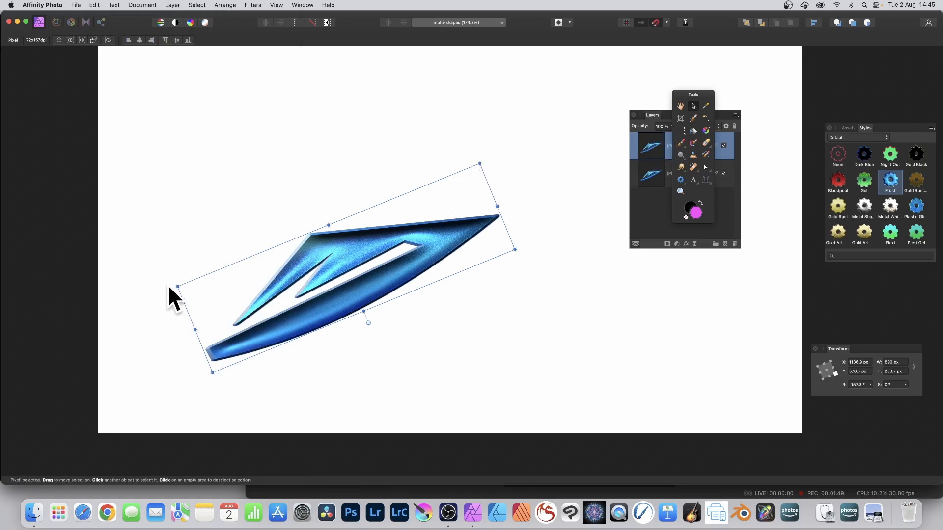
drag(178, 286, 253, 206)
drag(379, 274, 370, 176)
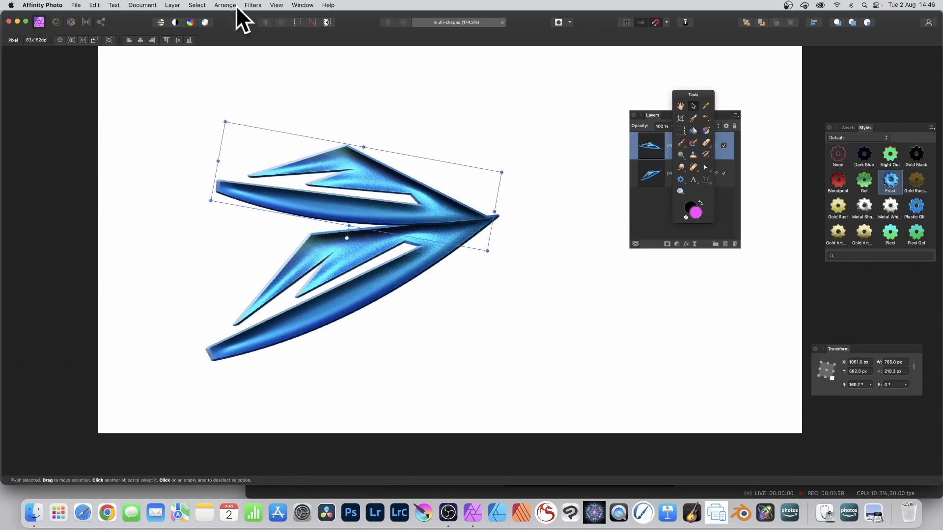
- Make another linked duplicate, rotate it to about 128° and move it up to fan out the shapes
click(173, 5)
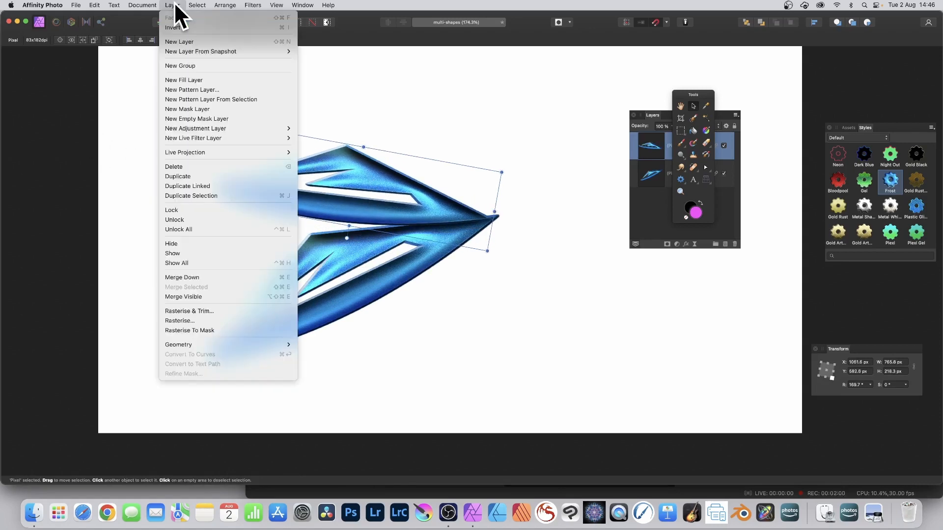
click(186, 185)
drag(219, 116, 305, 78)
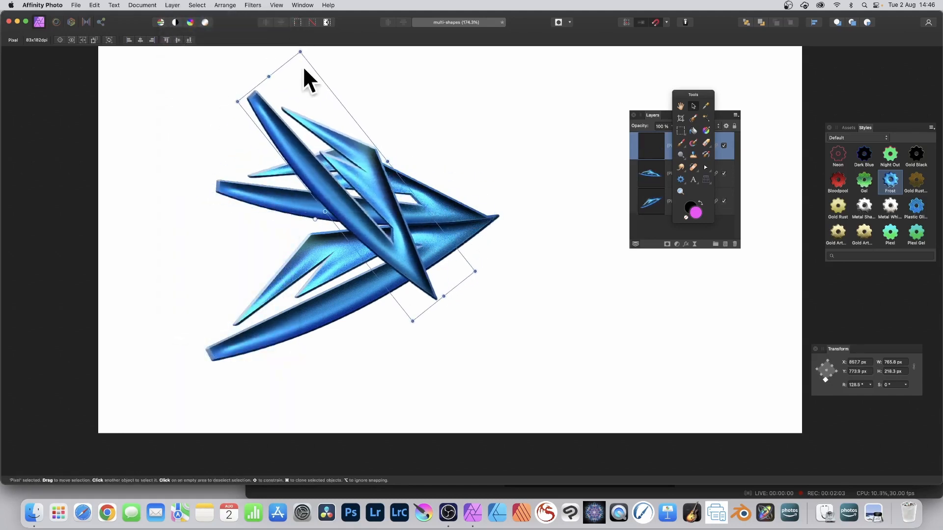
drag(390, 204, 439, 119)
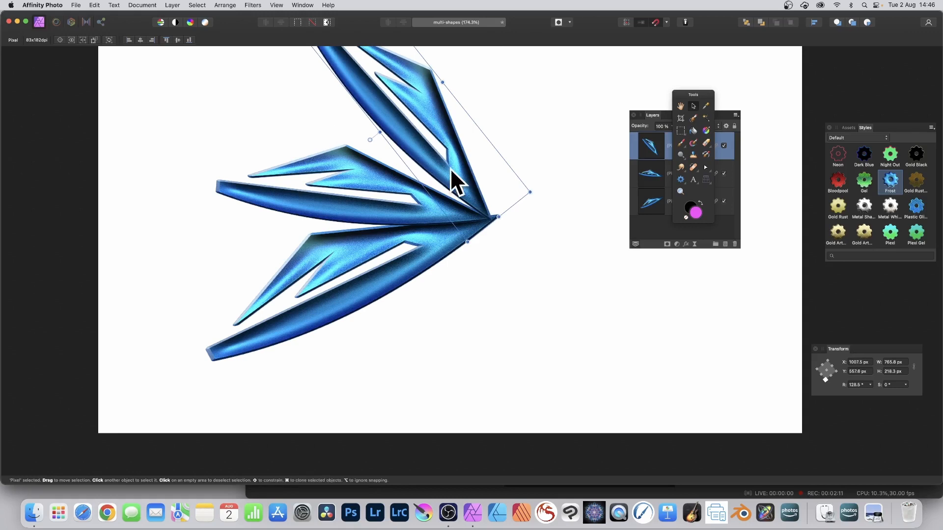
- Open the Equations distort filter on the top layer with Polar coordinates in Radians and paste the polar equation for r
click(659, 115)
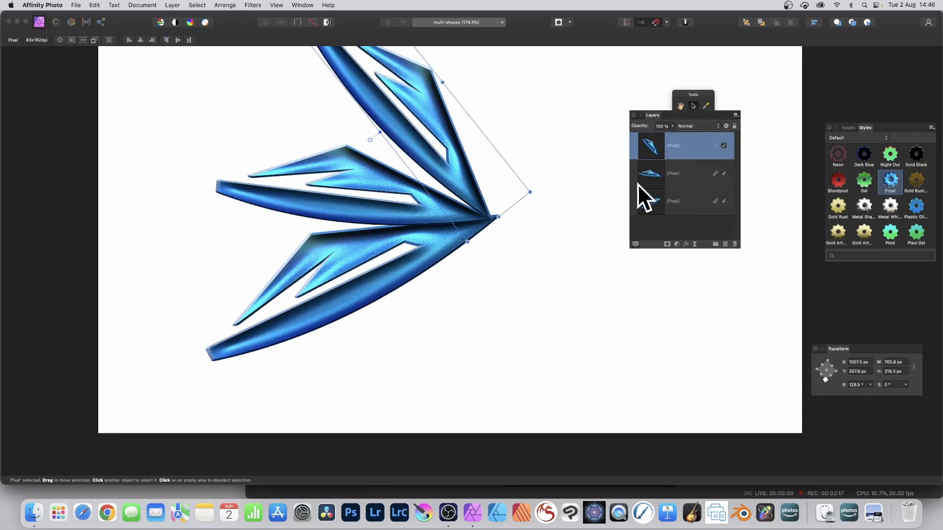
click(251, 6)
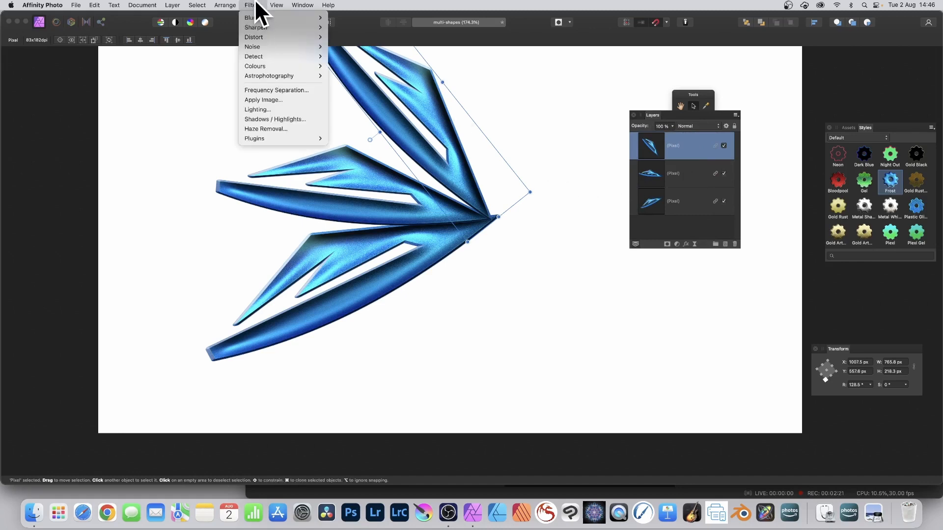
mouse_move(266, 36)
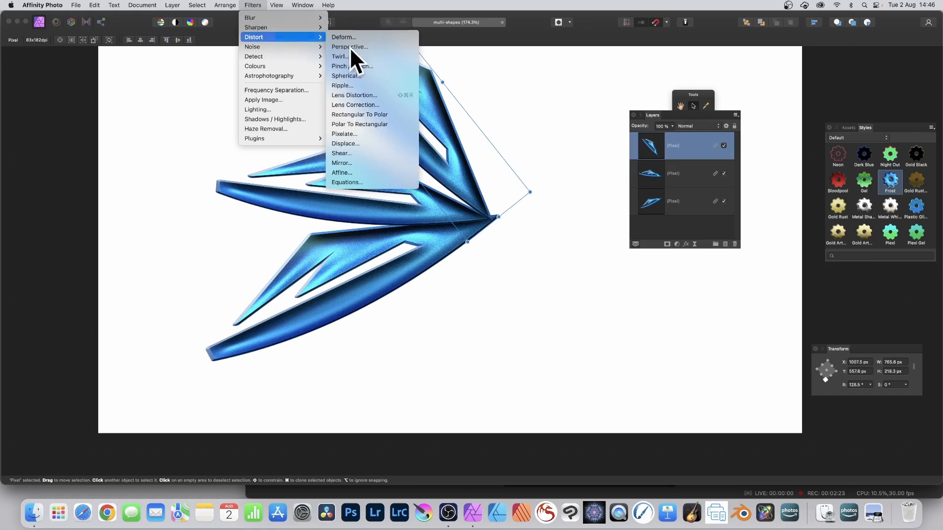
click(378, 179)
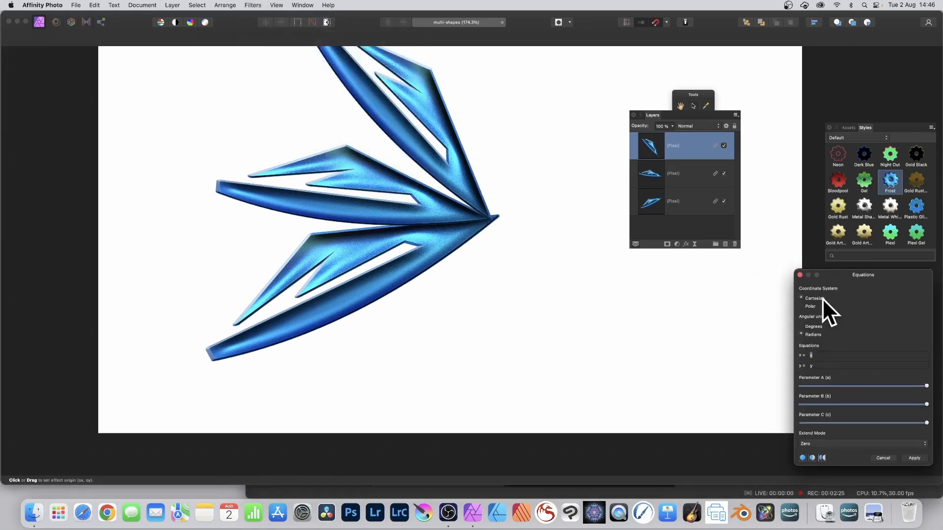
drag(834, 275, 447, 98)
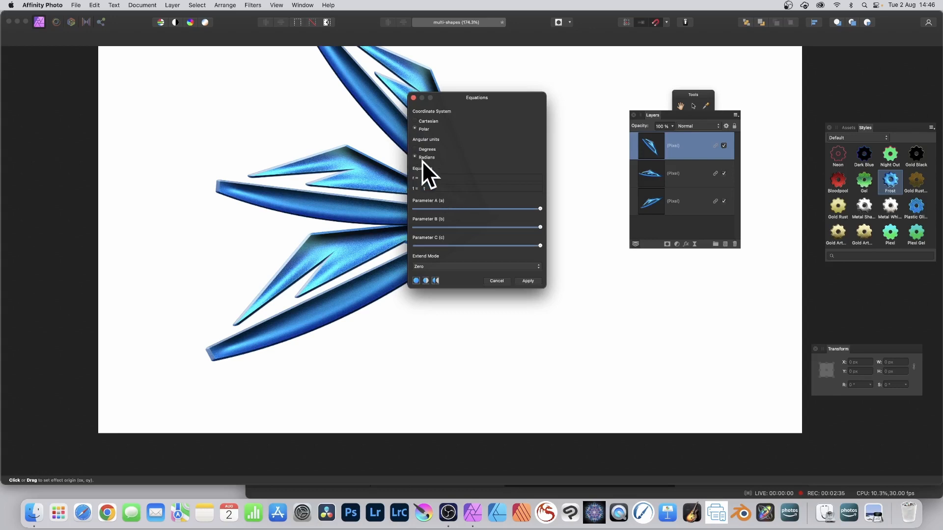
text(r*(r+a*1000)/(6000*b)) * (r - r*(r+a*1000)/(6000*b) ))
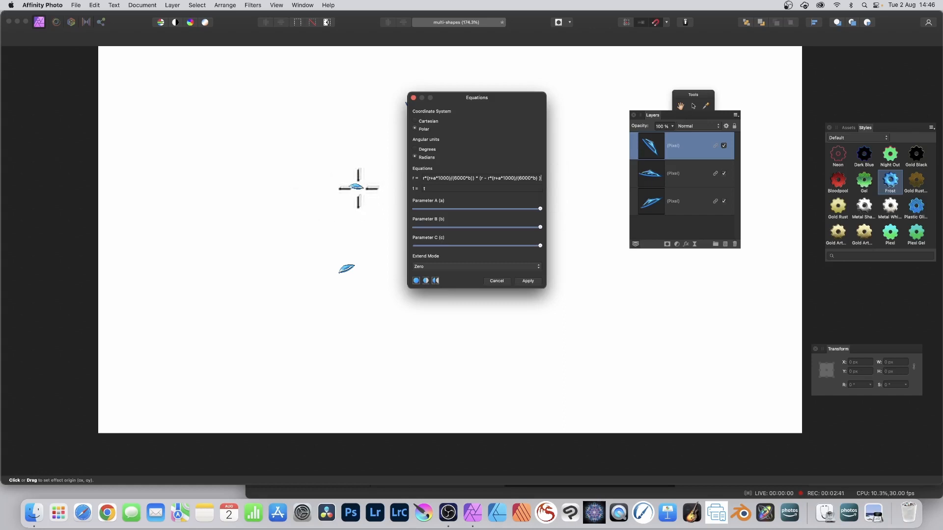
- Lower Parameter A and reposition the effect origin to shape the polar distortion
drag(358, 188, 323, 157)
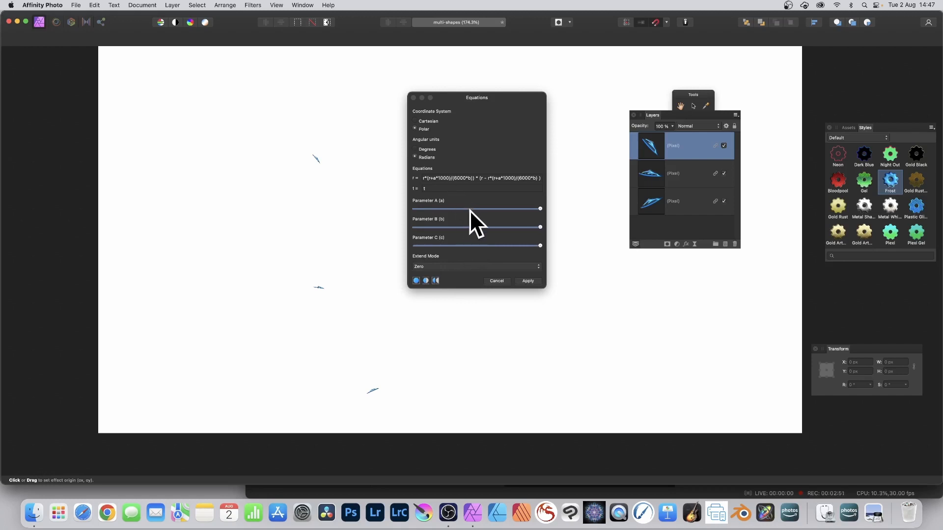
mouse_move(469, 210)
mouse_down()
mouse_move(453, 207)
mouse_move(458, 228)
mouse_move(423, 227)
mouse_move(438, 246)
mouse_move(424, 245)
mouse_up()
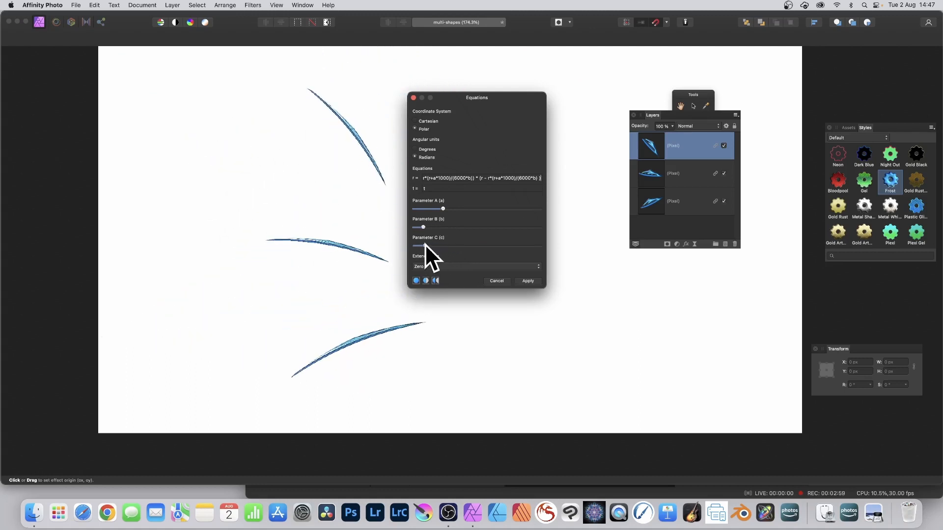
mouse_move(350, 237)
mouse_down()
mouse_move(291, 173)
mouse_move(374, 252)
mouse_move(379, 157)
mouse_move(487, 237)
mouse_up()
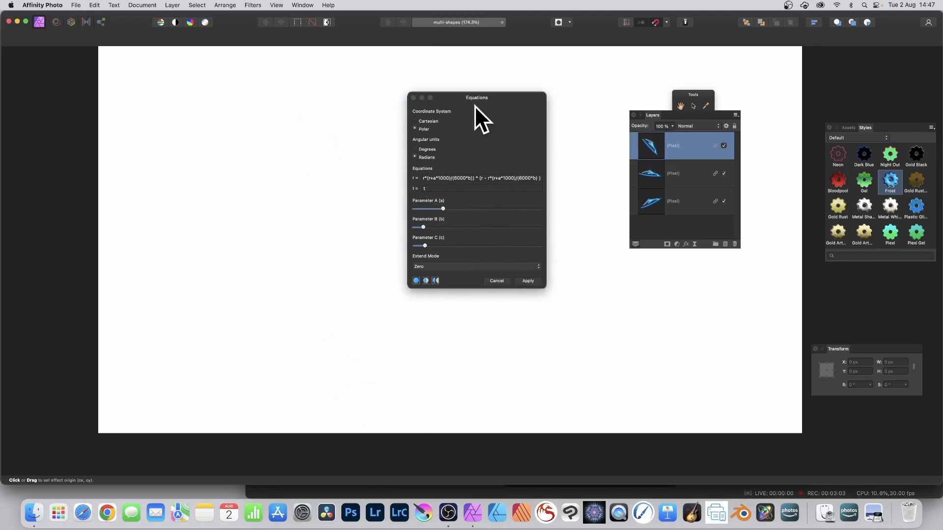
drag(474, 98, 195, 93)
drag(502, 229, 462, 177)
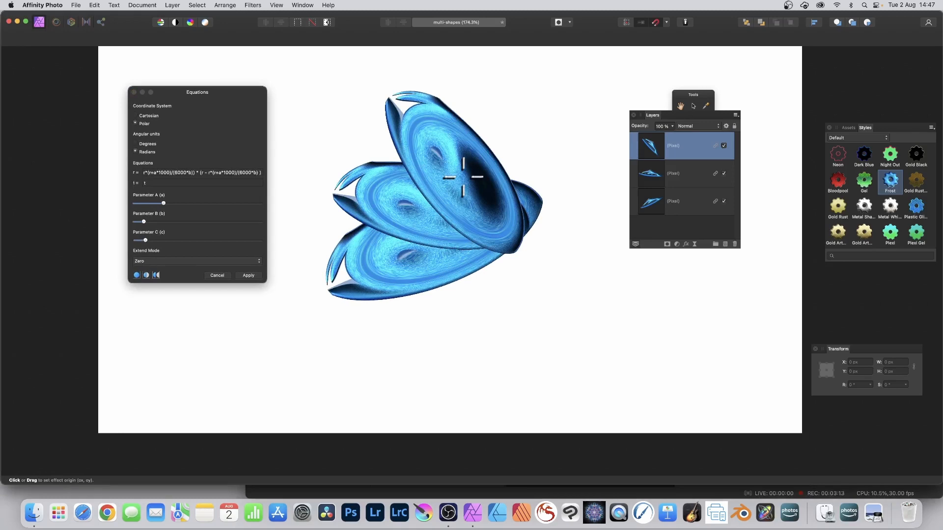
mouse_move(463, 177)
mouse_down()
mouse_move(488, 158)
mouse_move(451, 186)
mouse_move(432, 185)
mouse_move(464, 189)
mouse_up()
- Fine-tune Parameter A, nudge the effect origin and apply the Equations filter
click(158, 202)
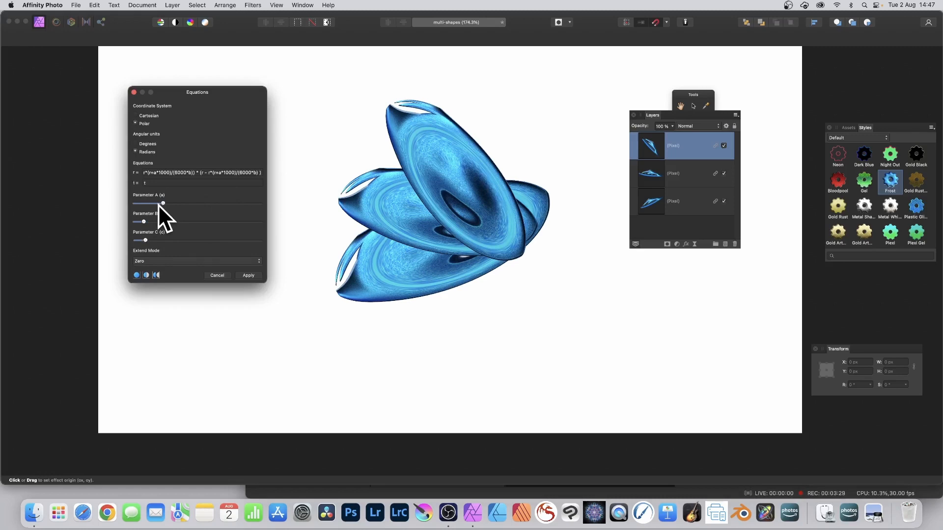
drag(162, 203, 146, 221)
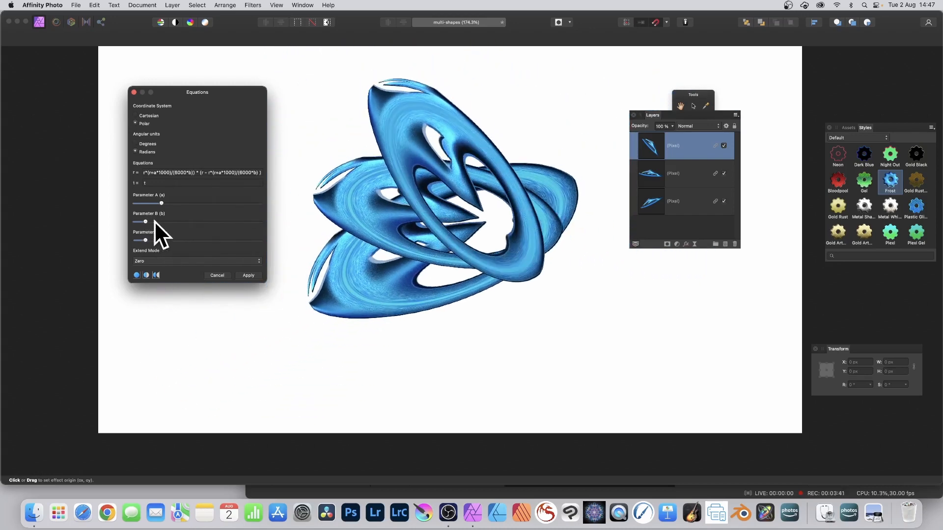
drag(394, 176, 471, 190)
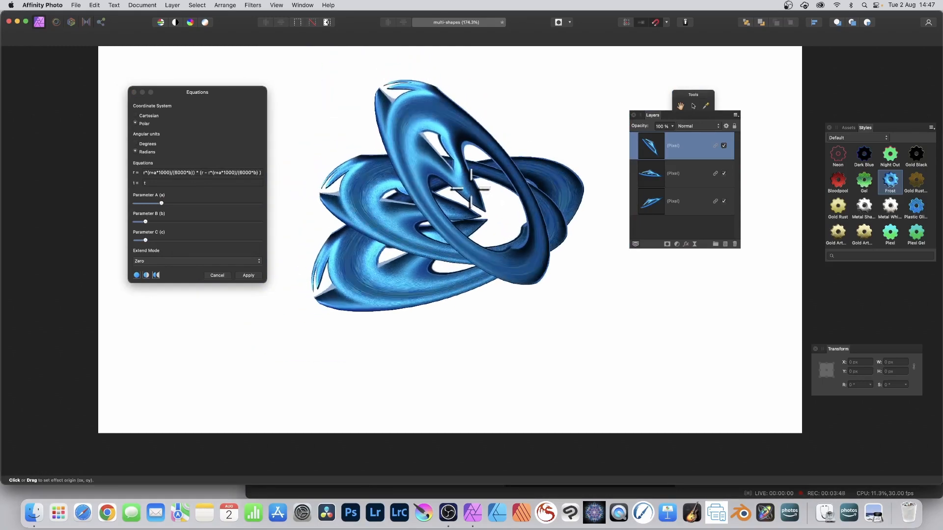
click(254, 274)
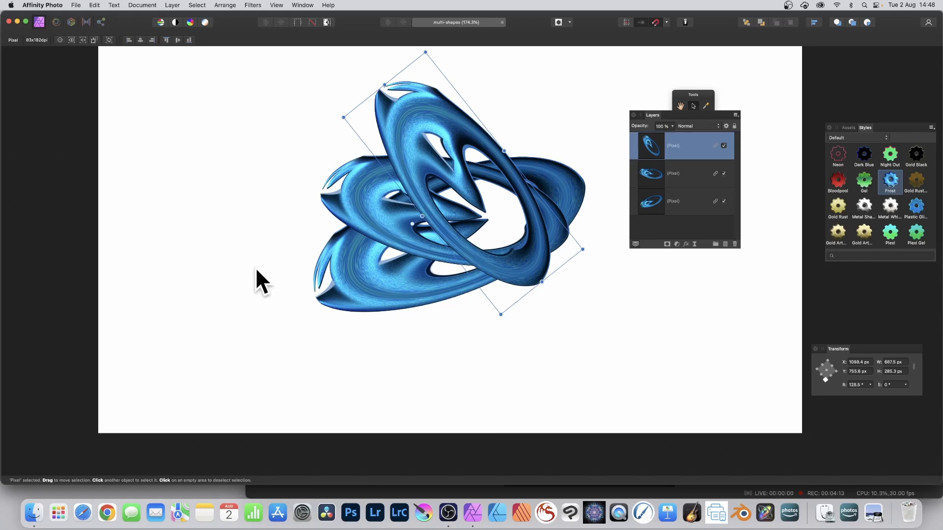
- Nudge the top shape into place and select the bottom shape
drag(527, 270, 552, 228)
drag(575, 191, 567, 214)
click(579, 178)
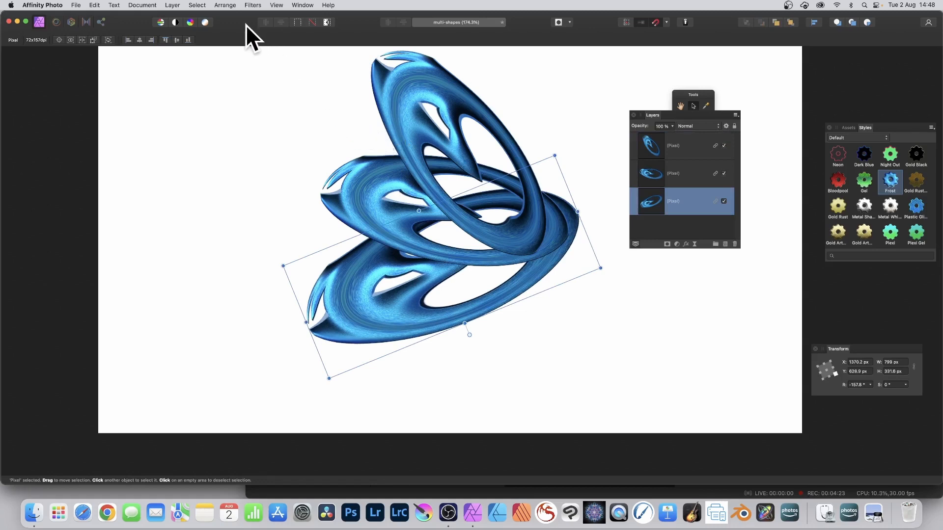
- Repeat the Equations filter on the bottom shape and undo it
click(251, 6)
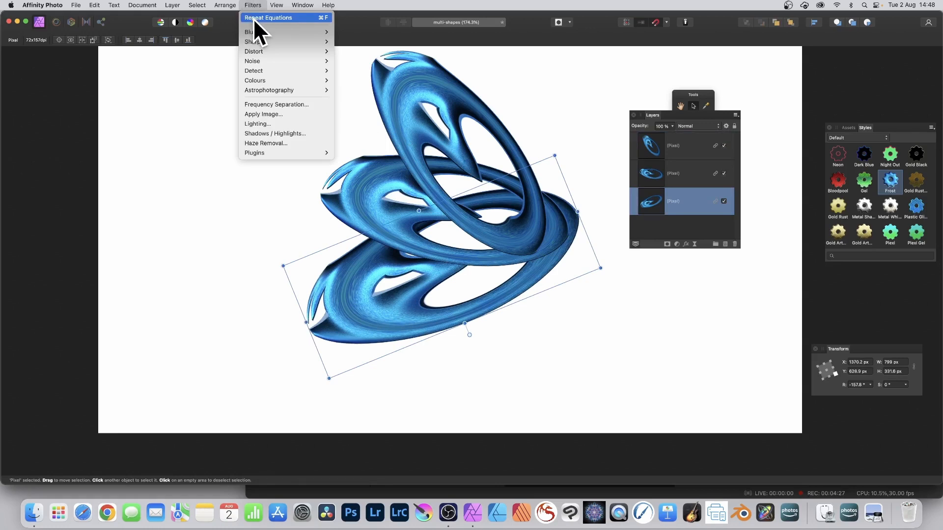
click(253, 18)
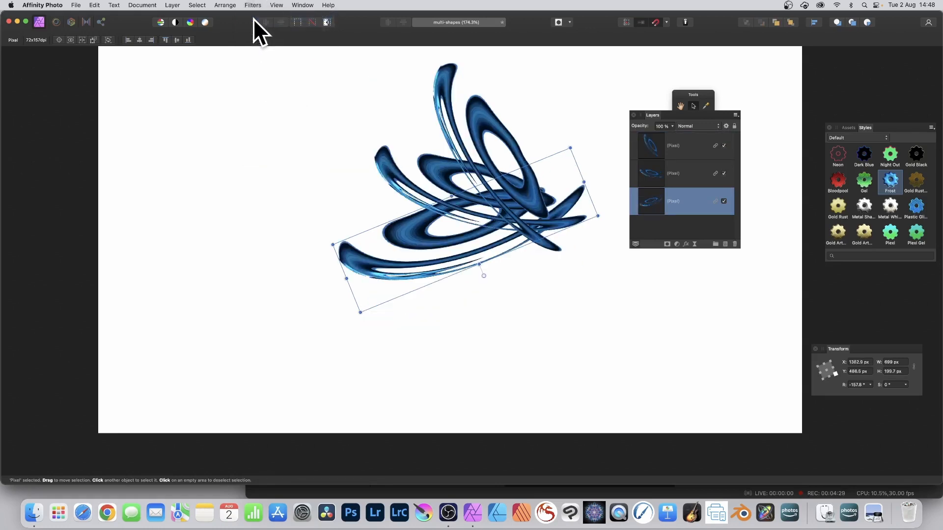
key(super+f)
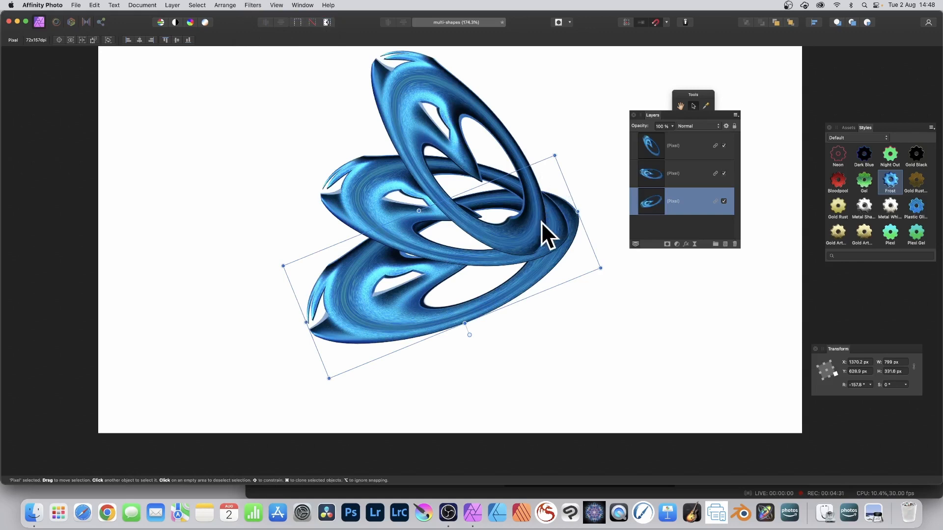
- Move the bottom shape left, rotate it to about 115° and reapply the Equations filter
drag(571, 216, 357, 159)
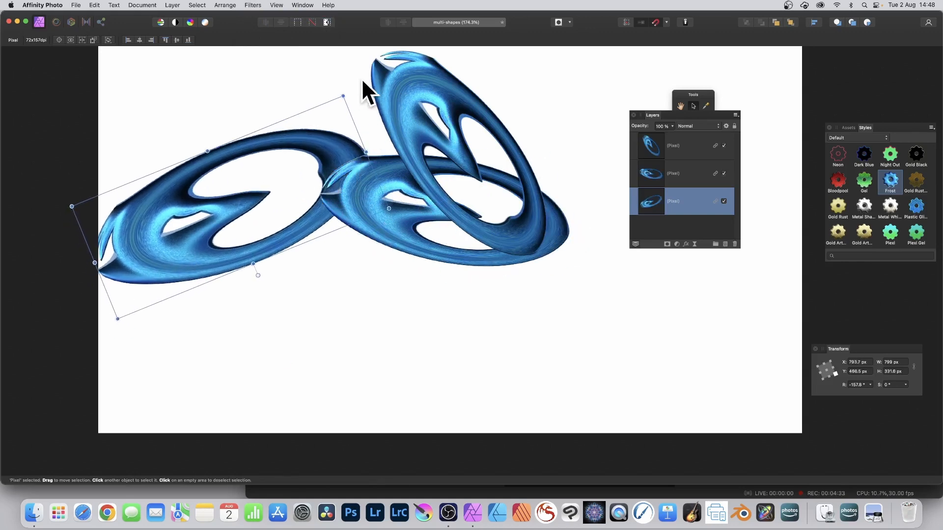
drag(343, 95, 337, 270)
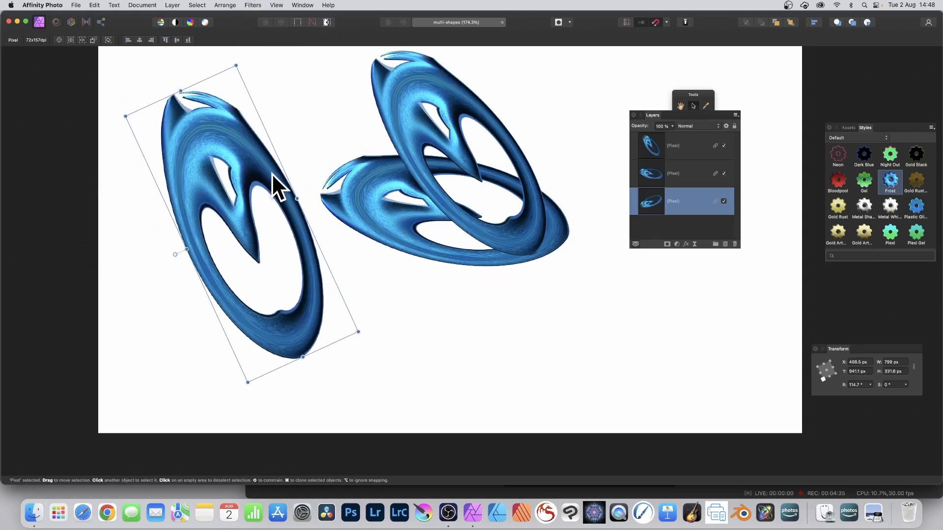
click(250, 5)
click(253, 18)
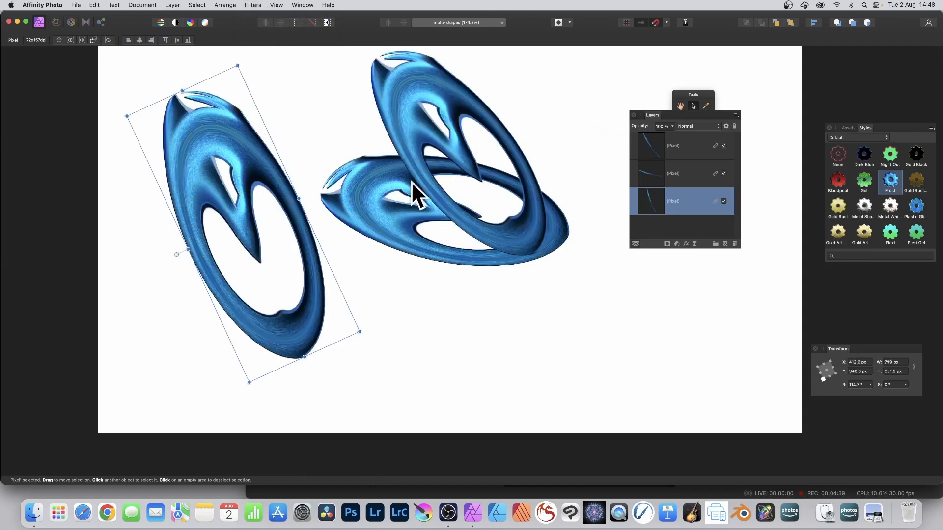
- Move the bottom shape back to the right, rotate it to about 40° and repeat the Equations filter
drag(252, 164, 562, 144)
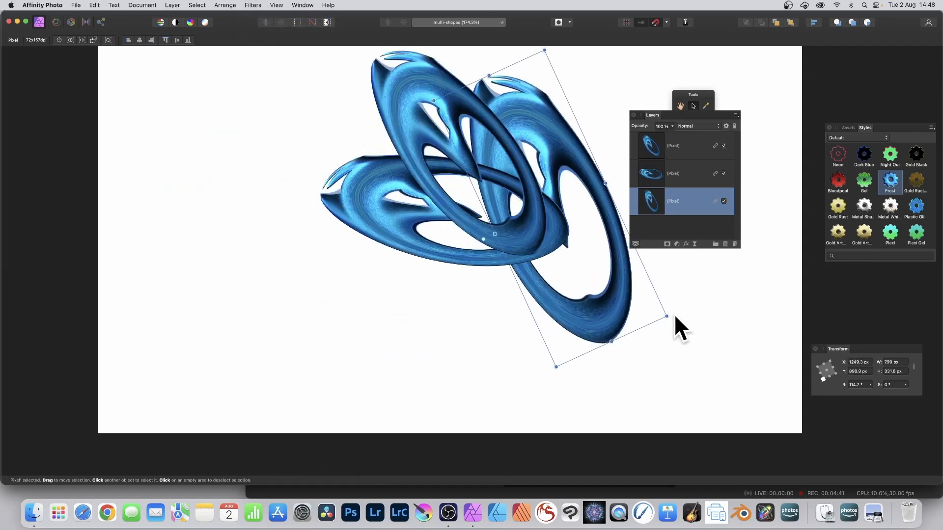
drag(663, 316, 459, 337)
click(246, 4)
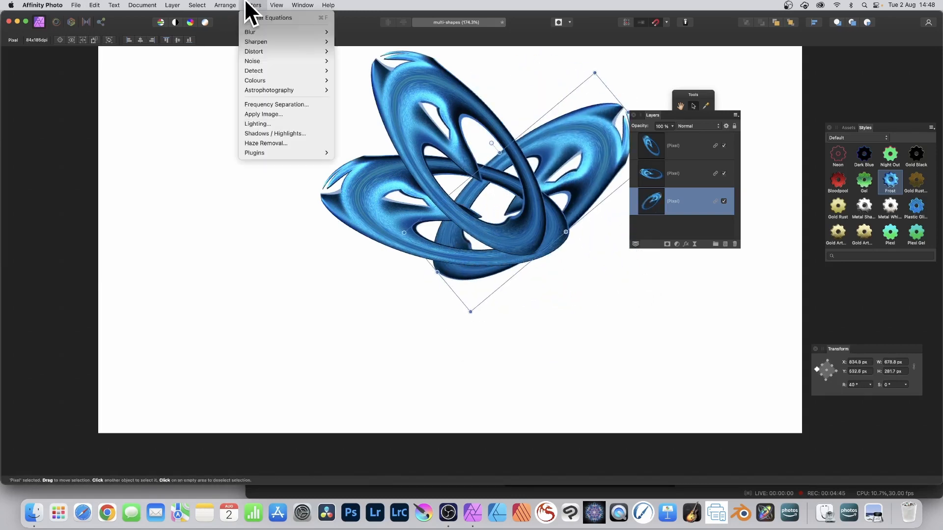
click(249, 16)
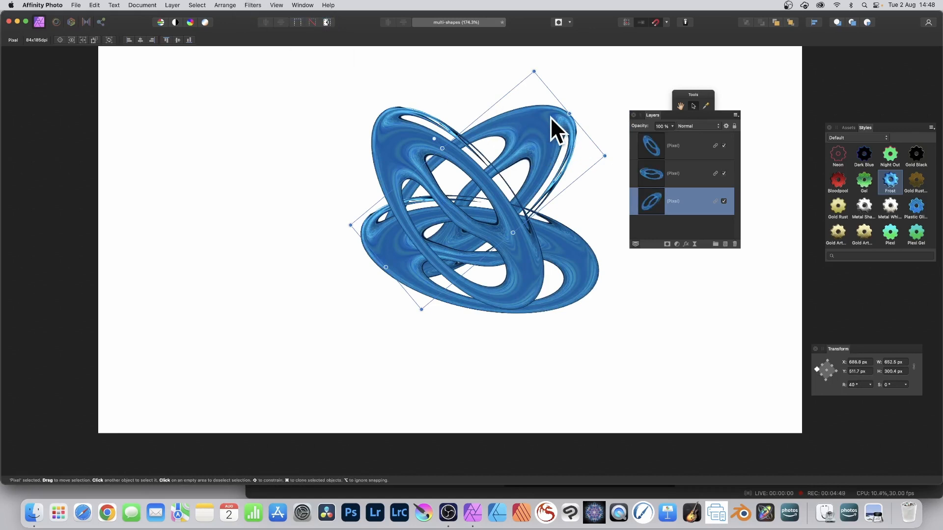
- Try several styles on the top shape's linked copies and apply the Plastic Gloss style
click(417, 135)
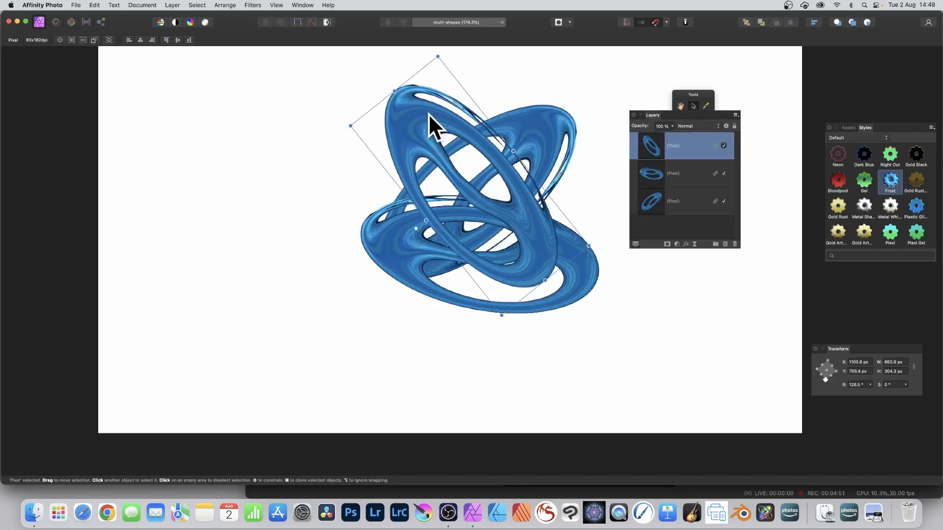
mouse_move(868, 128)
mouse_down()
mouse_move(767, 88)
mouse_move(759, 105)
mouse_up()
click(779, 186)
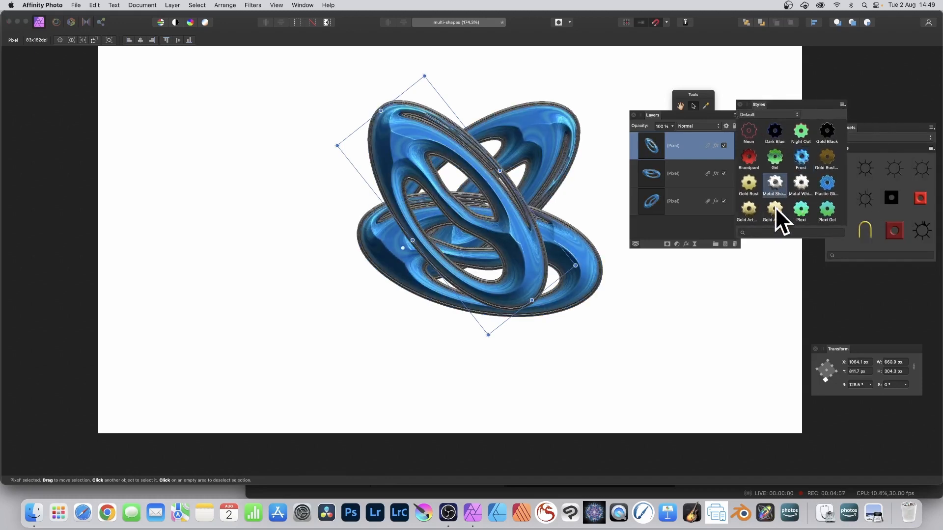
click(775, 207)
click(799, 184)
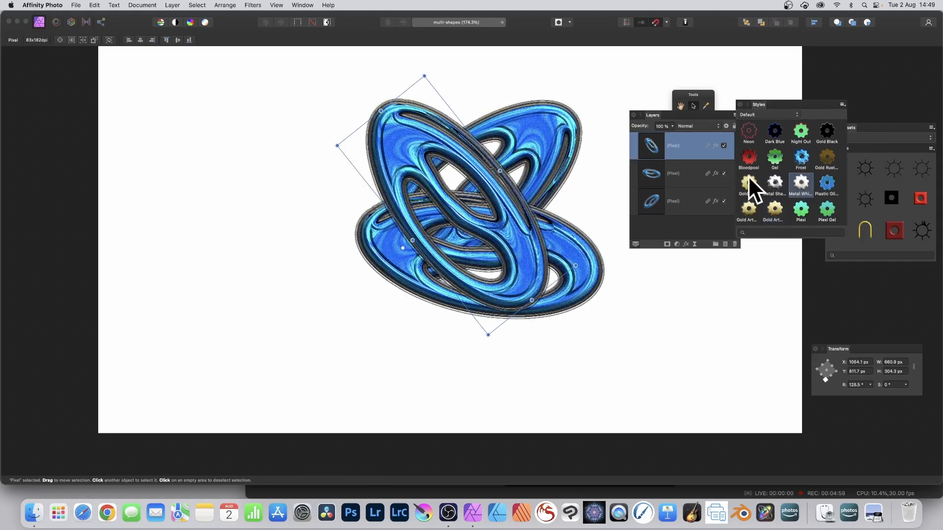
click(828, 182)
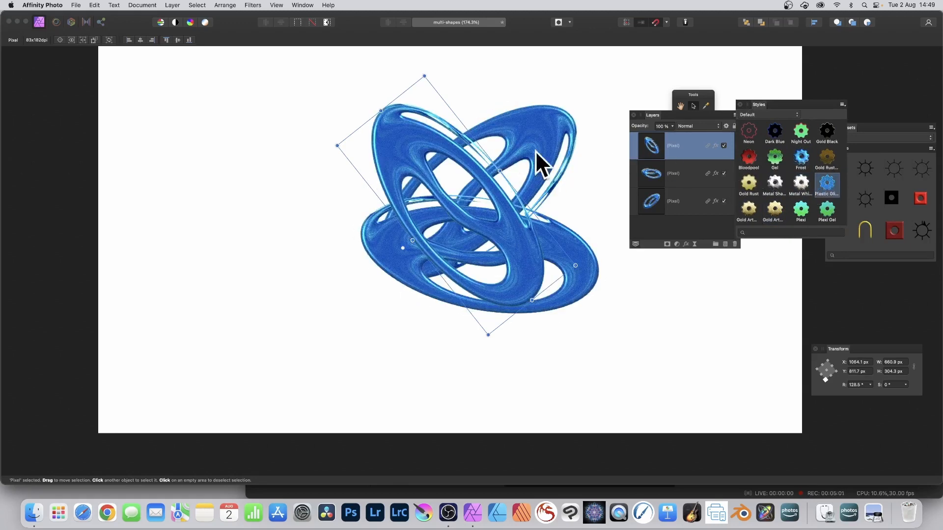
- Move the top shape left and the 40° shape up to rebalance the arrangement
drag(431, 150, 310, 148)
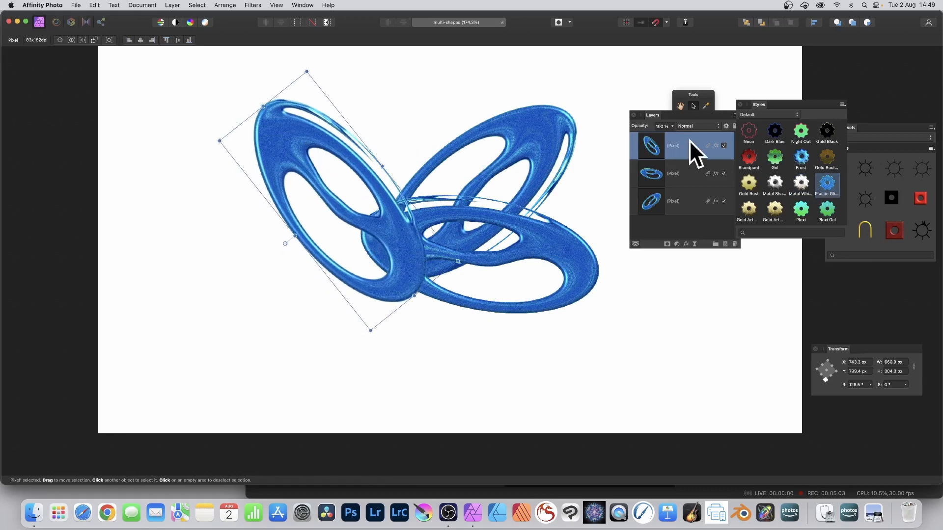
drag(531, 120, 532, 74)
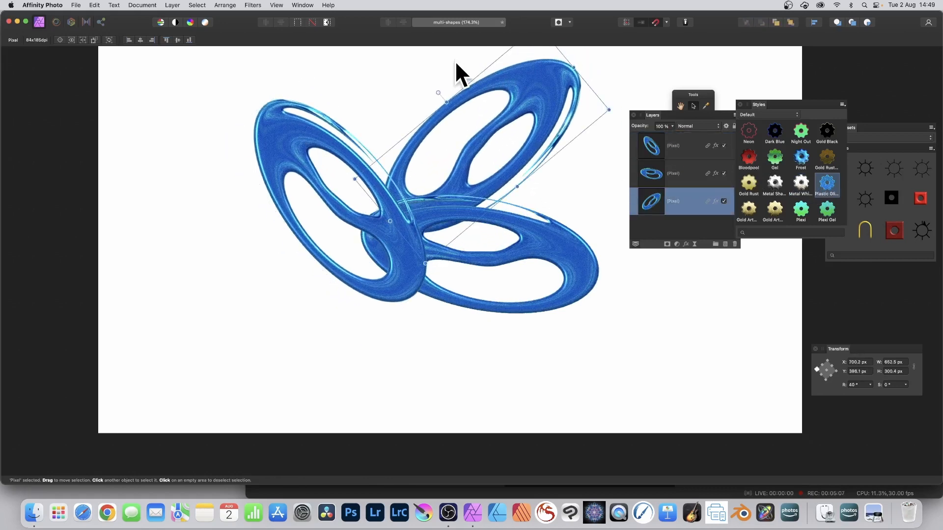
- Select all three shapes and move them together slightly left and down
shift+click(676, 144)
click(173, 5)
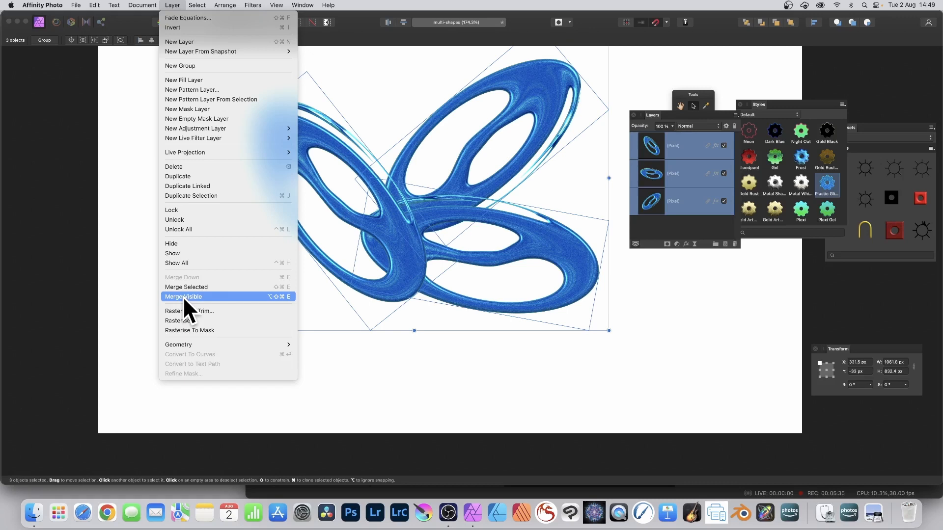
click(373, 152)
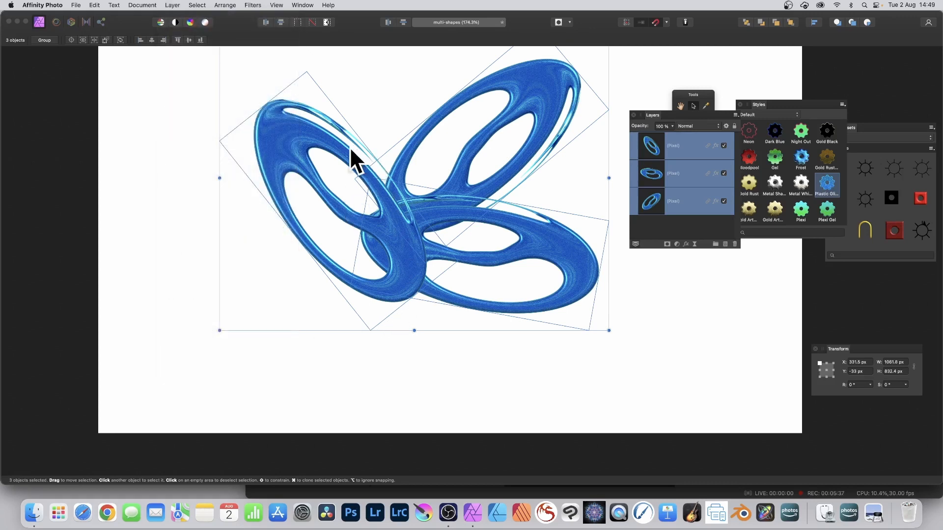
drag(350, 147, 308, 175)
- Warp the top shape with the Deform filter, placing pins and dragging them to bend the loops, then apply
click(208, 168)
click(252, 167)
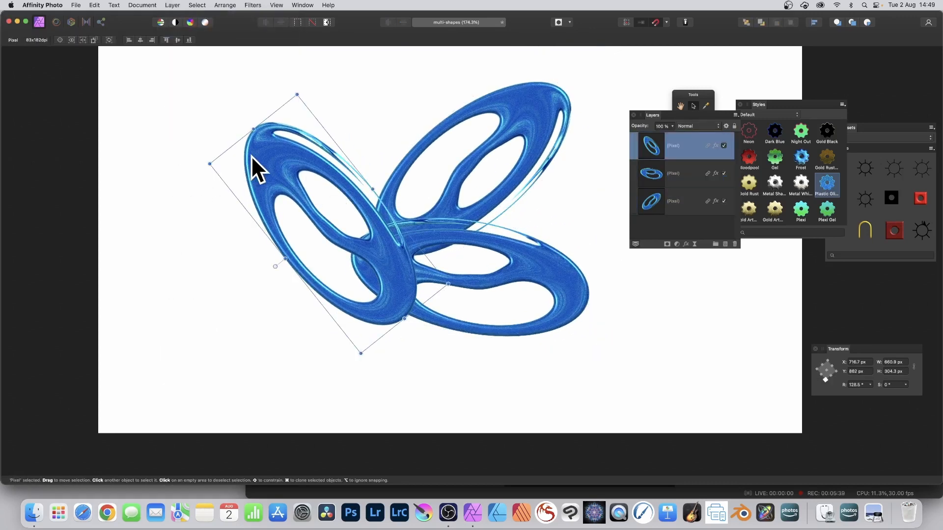
click(253, 5)
mouse_move(258, 51)
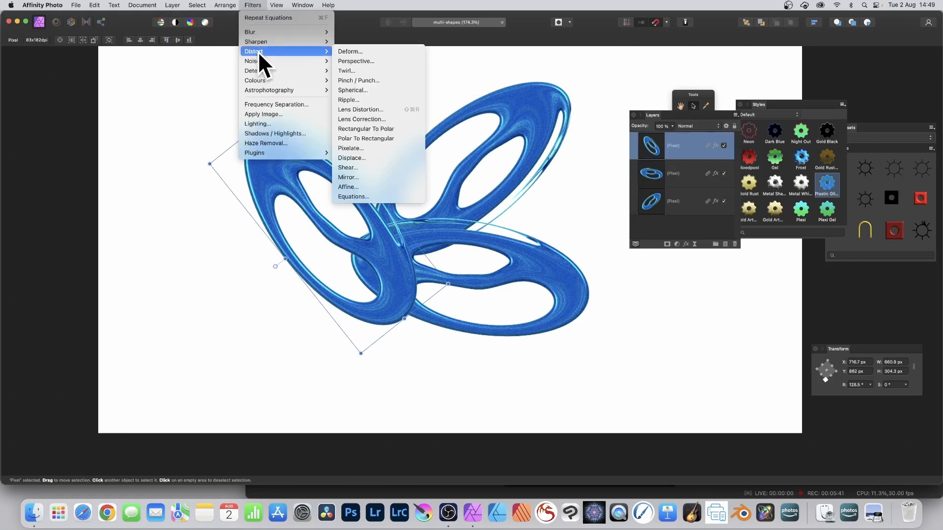
click(367, 52)
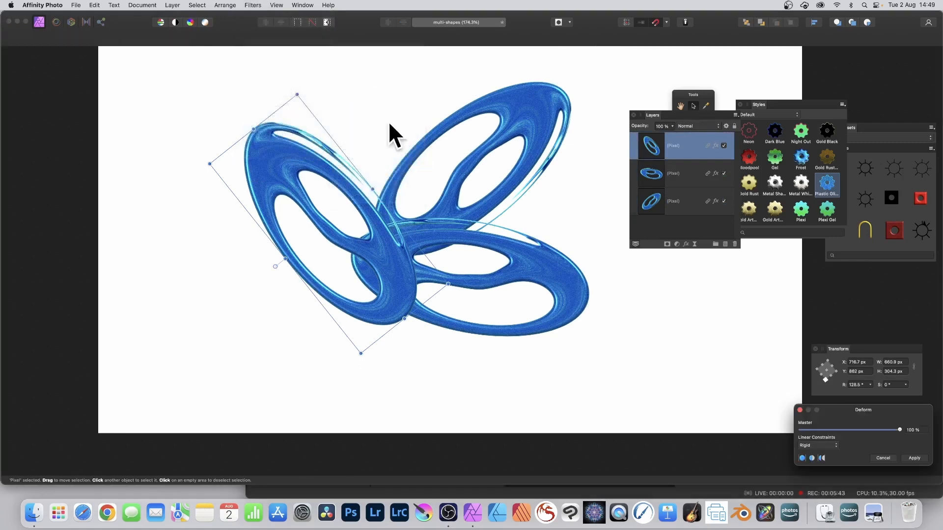
click(315, 156)
click(269, 174)
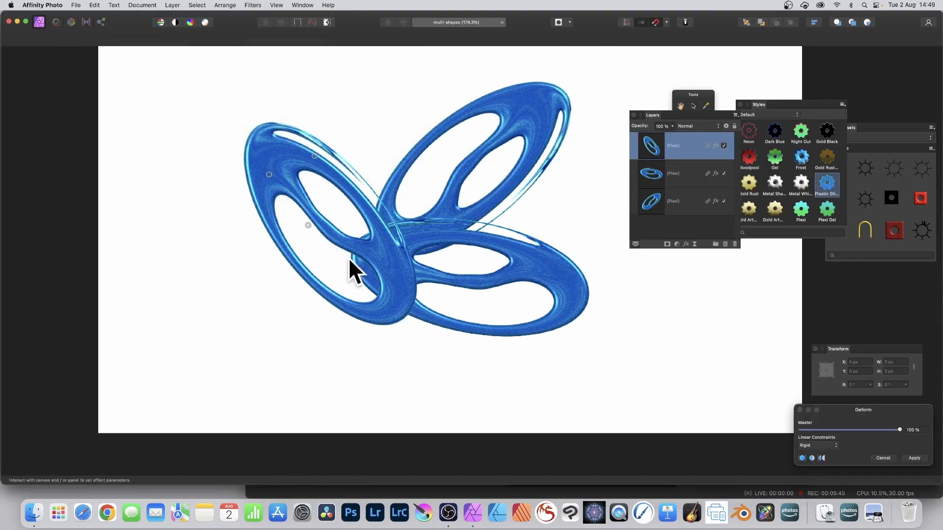
drag(389, 294, 591, 205)
drag(652, 273, 237, 285)
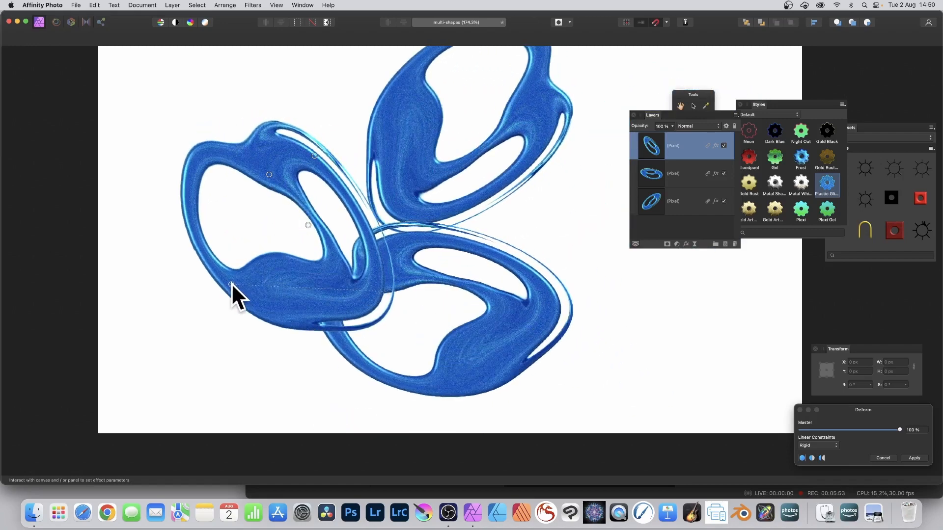
drag(887, 410, 413, 198)
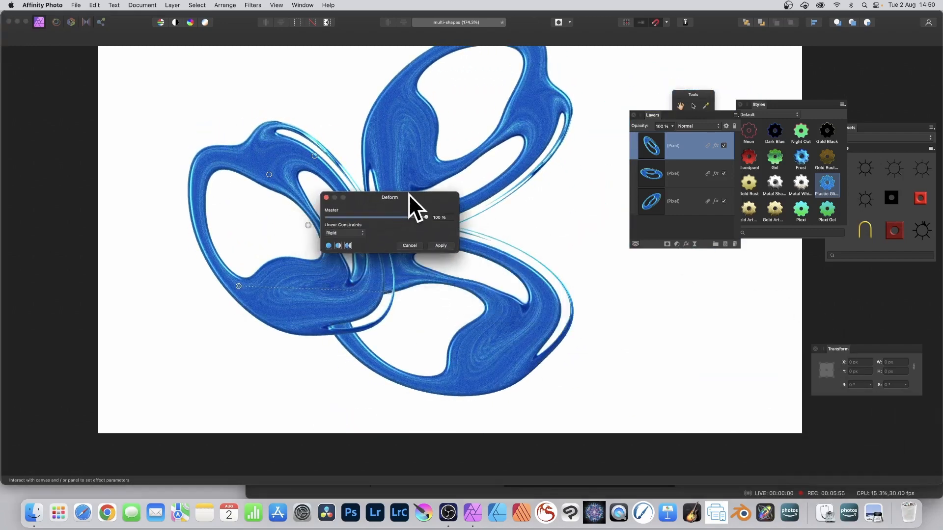
click(440, 246)
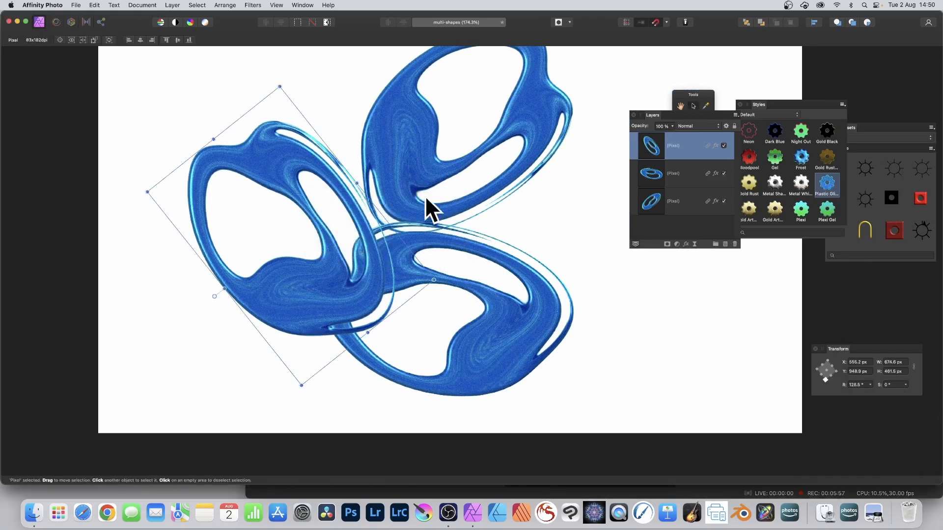
- Open the Equations distort filter on the top shape, switch to Polar coordinates and paste the polar equation for r
click(255, 3)
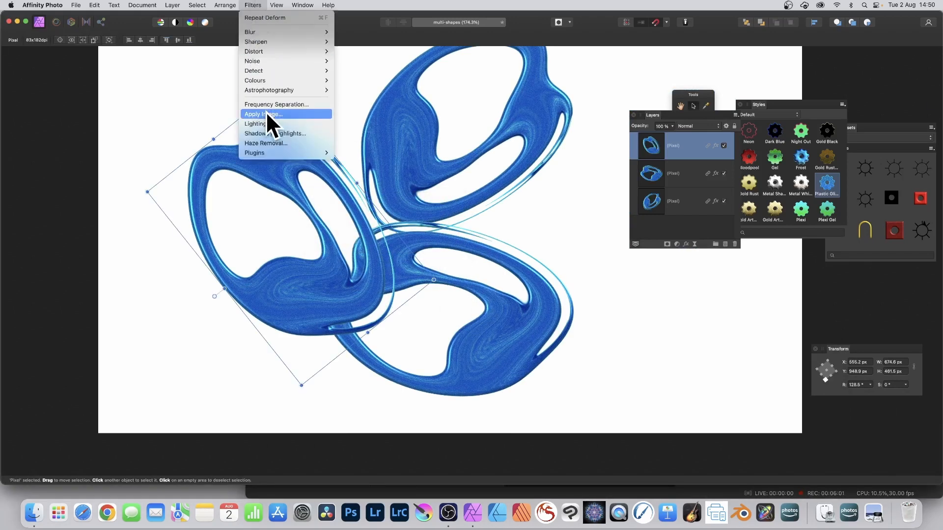
mouse_move(270, 51)
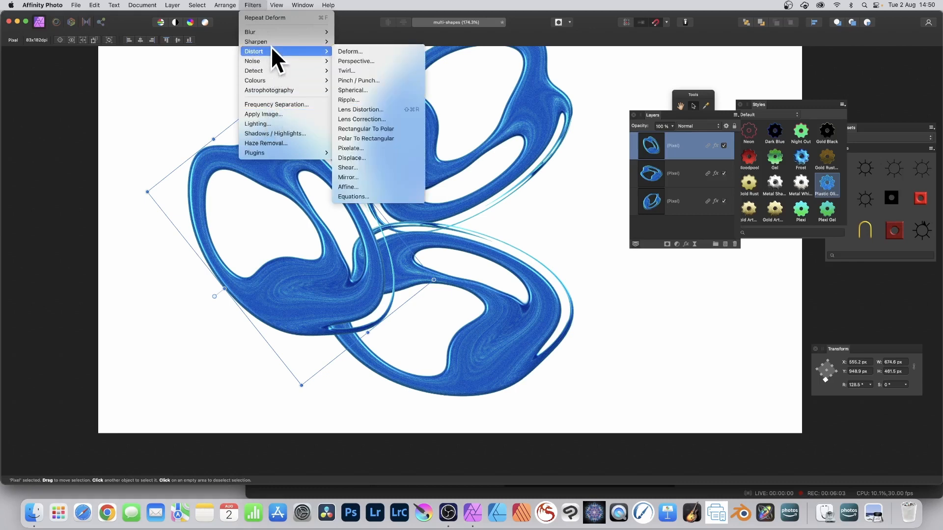
click(368, 196)
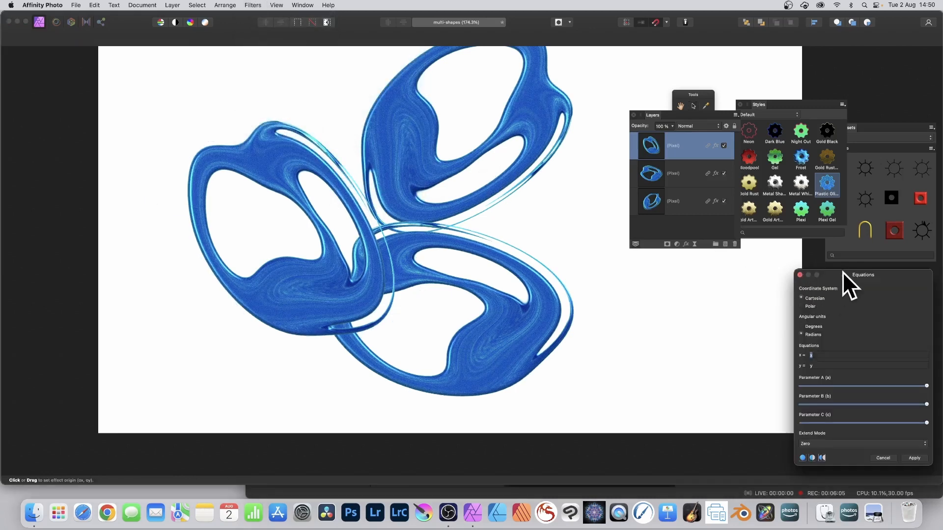
drag(843, 271, 512, 104)
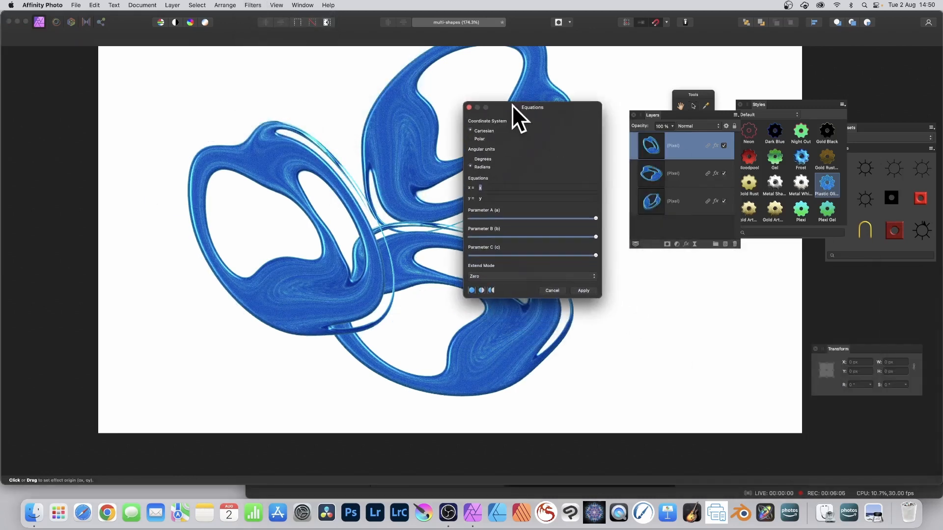
click(470, 138)
text(r*(r+a*1000)/(6000*b)) * (r - r*(r+a*1000)/(6000*b) ))
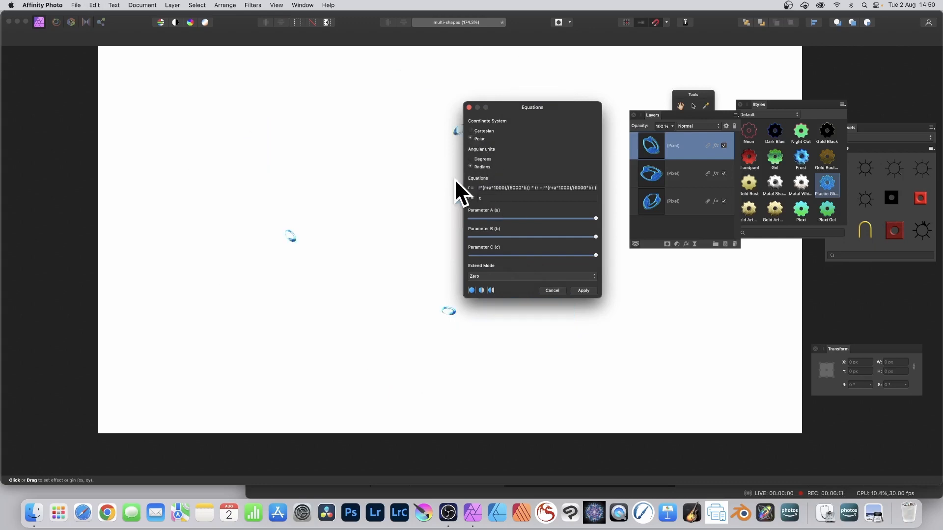
- Try setting the t equation to t*30 and drag the effect origin across the canvas
key(Tab)
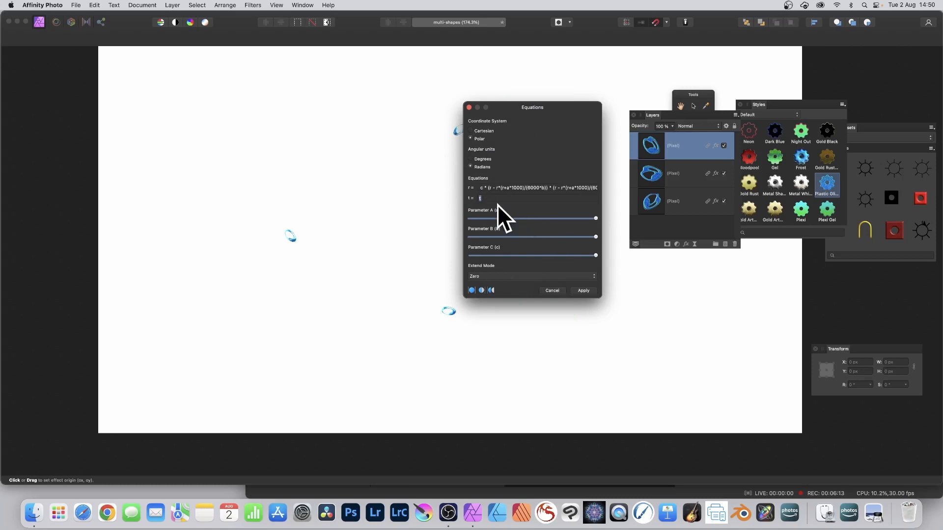
click(484, 199)
text(*10)
click(535, 198)
key(BackSpace)
key(BackSpace)
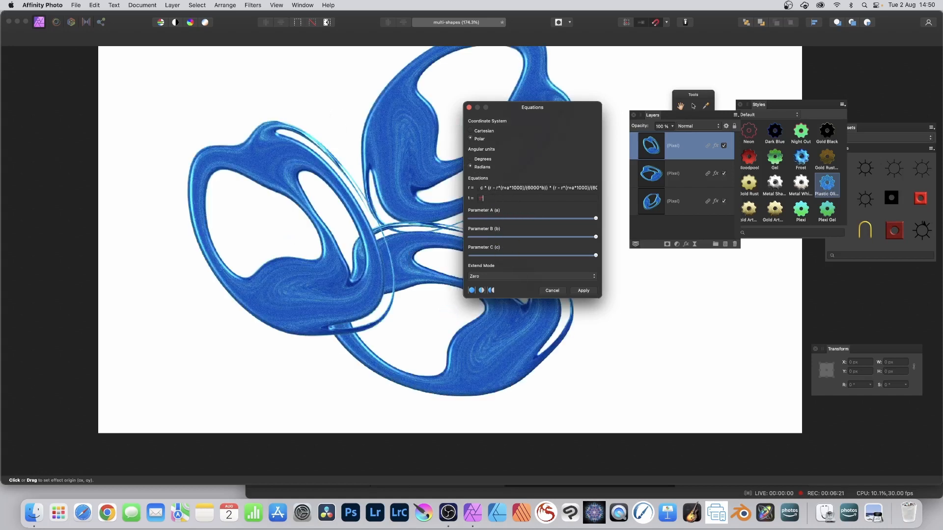
key(BackSpace)
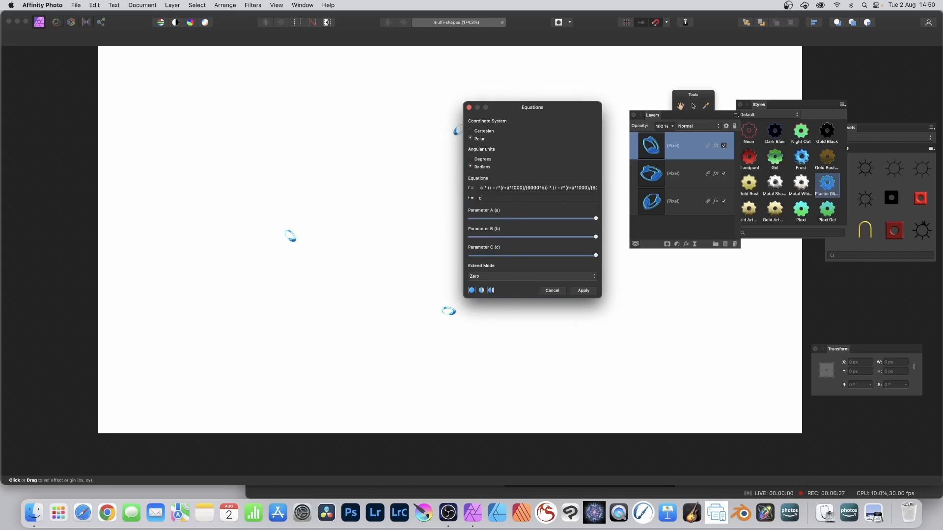
text(*)
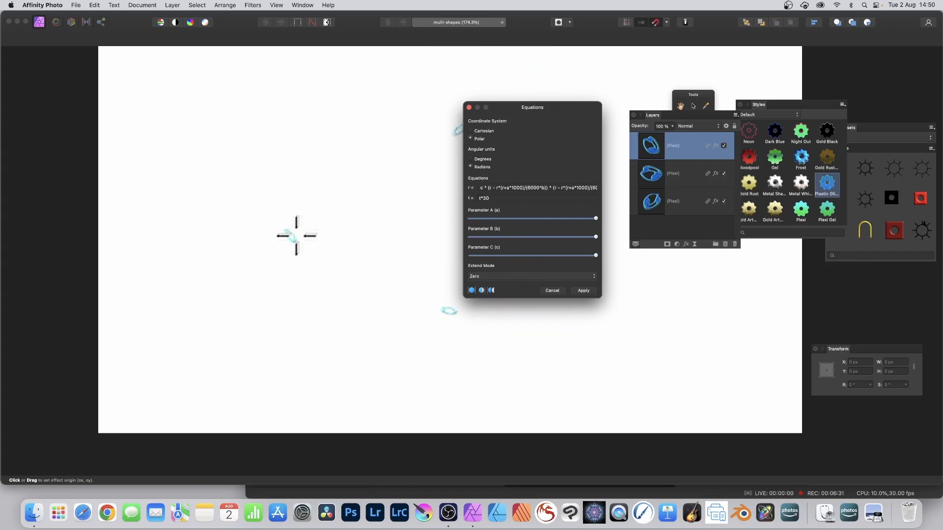
drag(295, 235, 391, 247)
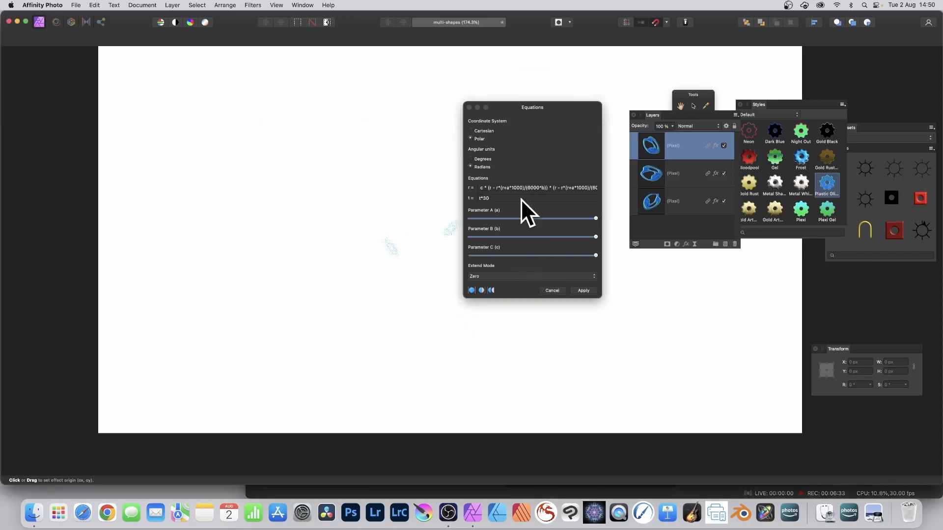
- Set the t equation to t/4 and drag the effect origin to a new spot
click(489, 197)
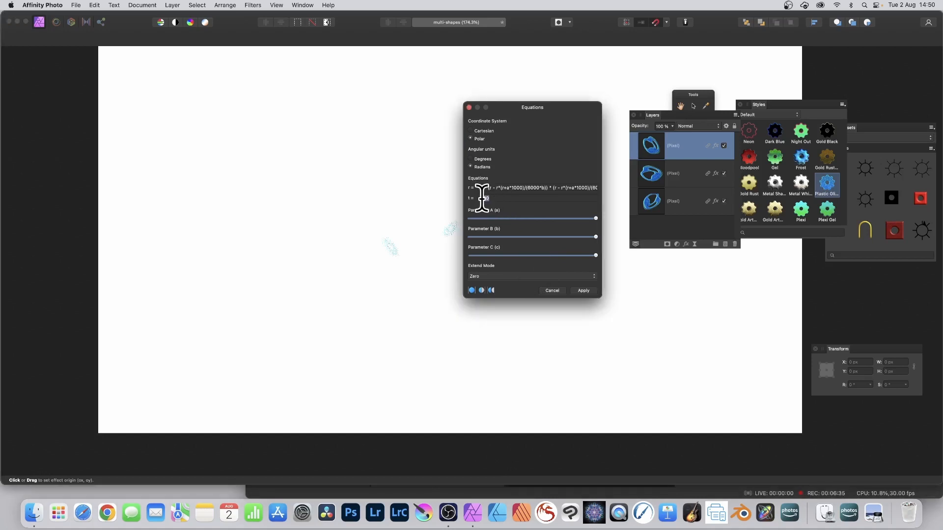
text(t/4)
drag(448, 219, 425, 273)
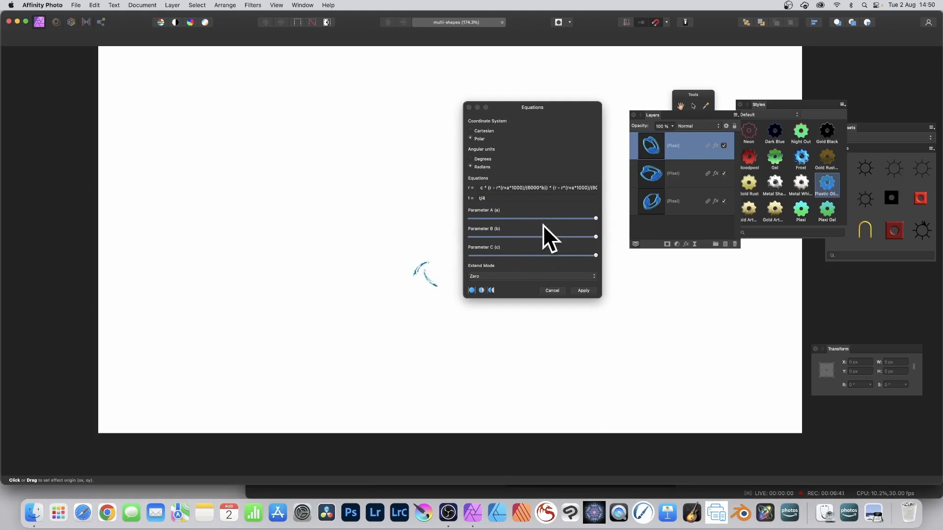
- Adjust the Parameter A, B and C sliders to reshape the polar distortion
click(495, 218)
click(506, 237)
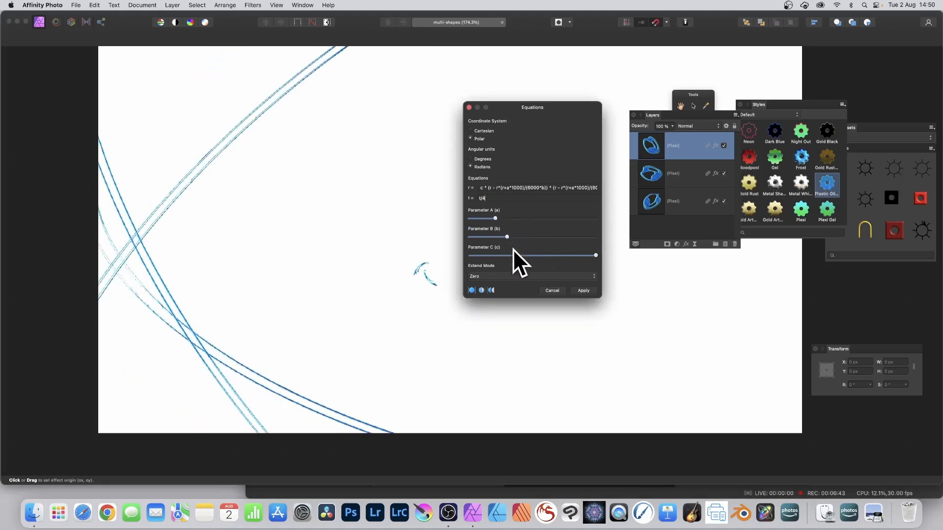
drag(521, 254, 476, 250)
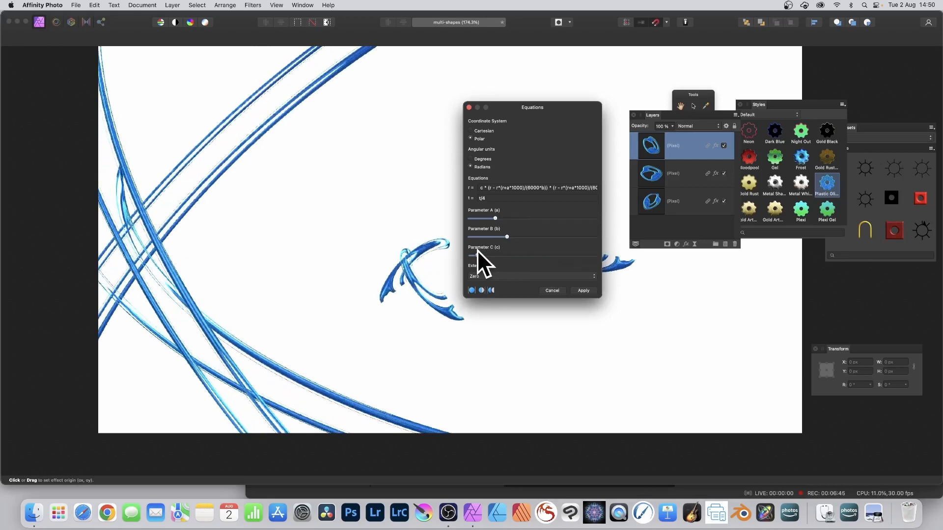
drag(493, 219, 467, 252)
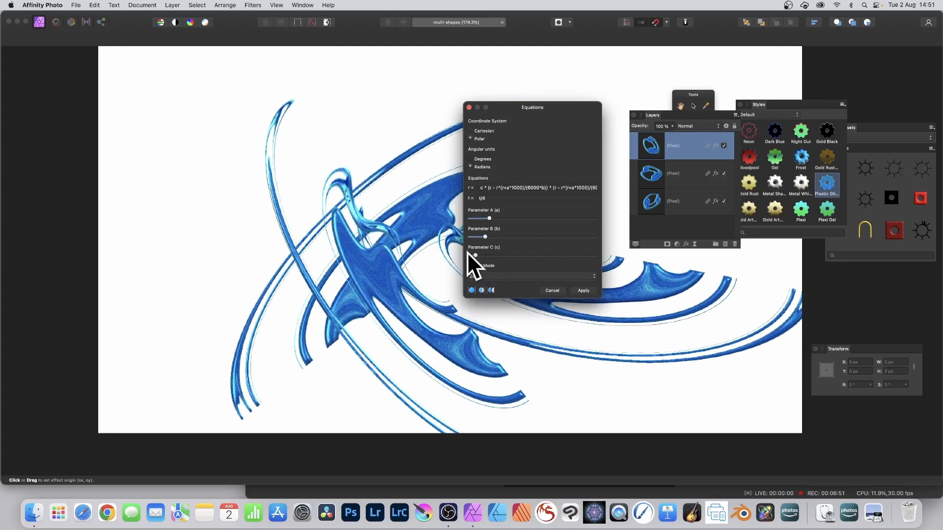
- Move the Equations dialog aside and reposition the effect origin on the shape
drag(518, 108, 564, 100)
click(402, 249)
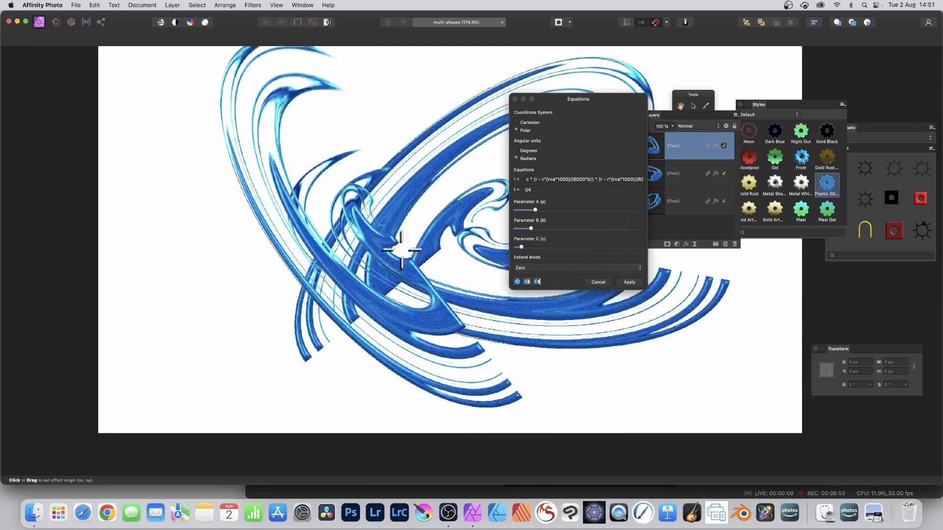
drag(402, 249, 422, 278)
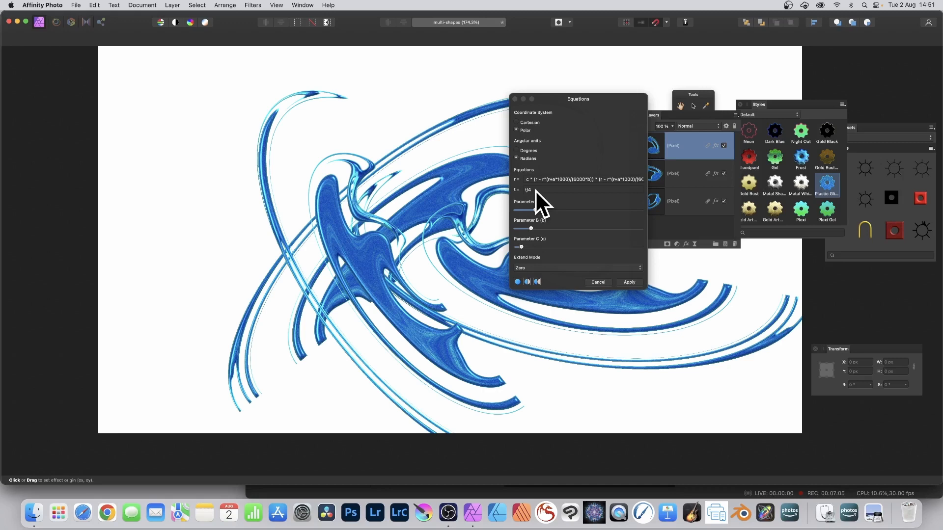
- Try the Full, Repeat, Wrap and Mirror extend modes, ending on Mirror
click(543, 266)
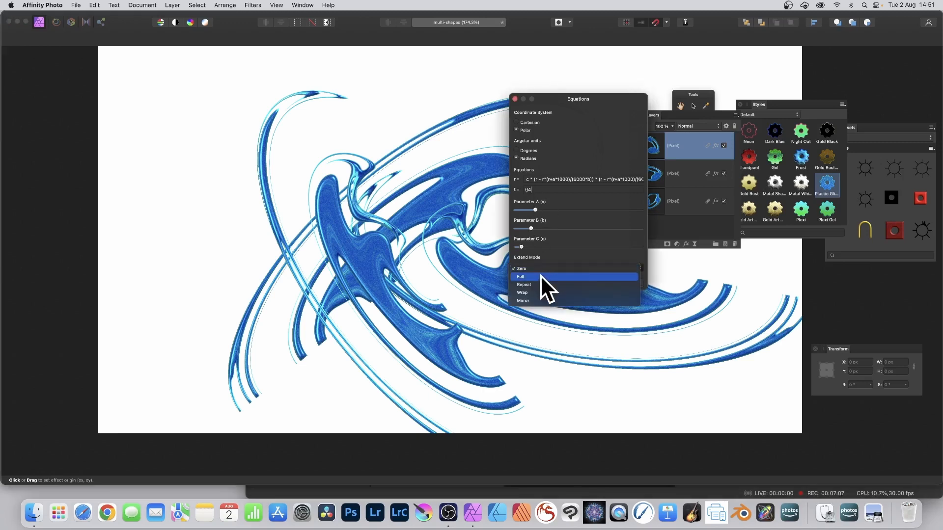
click(538, 277)
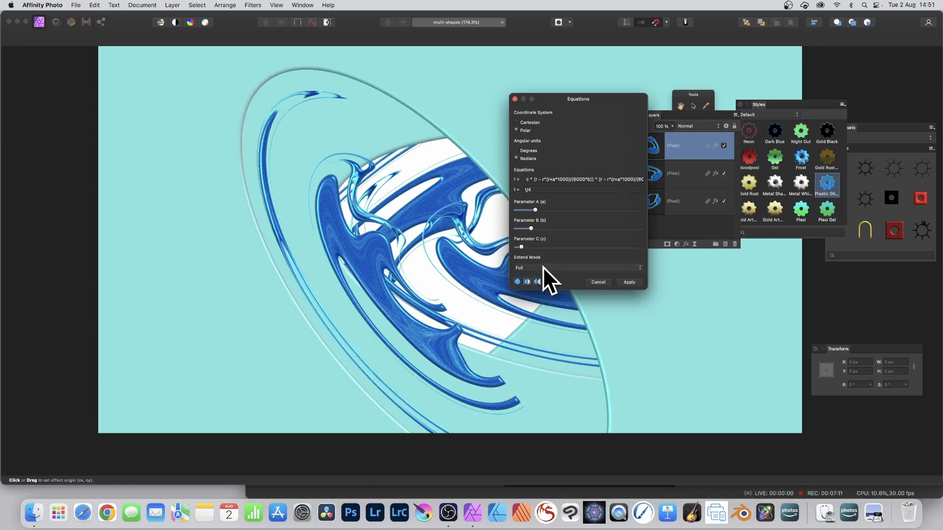
click(543, 266)
click(540, 274)
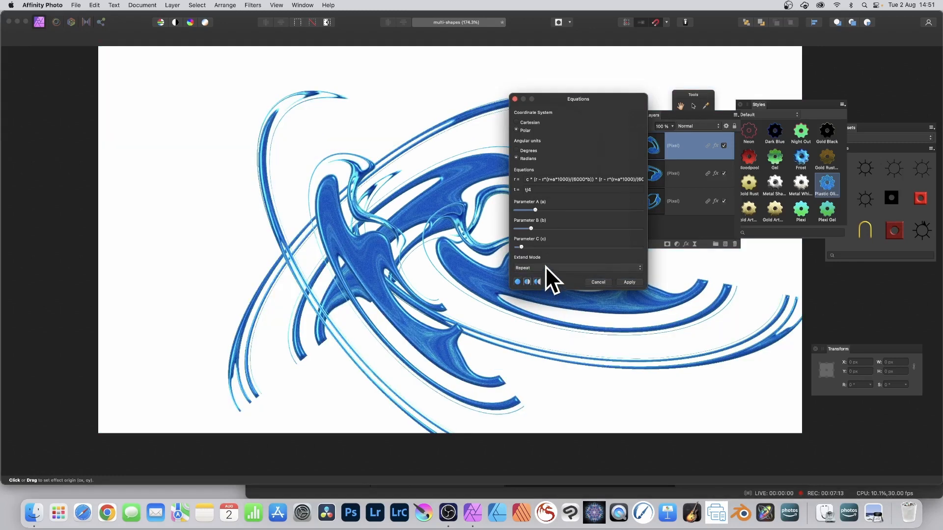
click(544, 266)
click(541, 275)
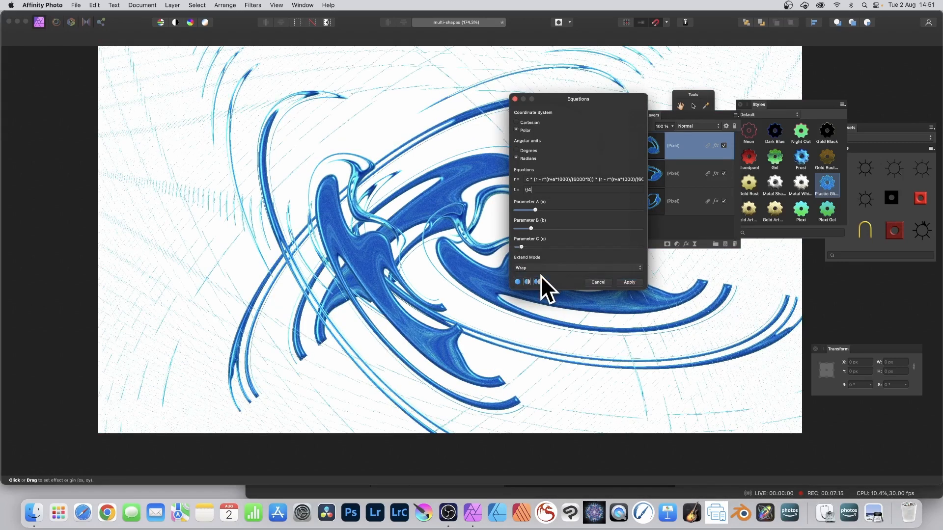
click(538, 267)
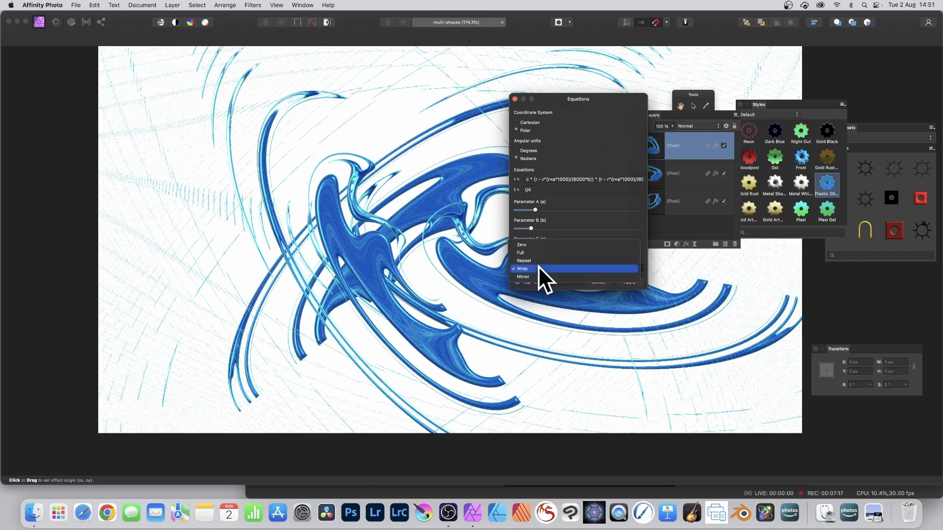
click(535, 276)
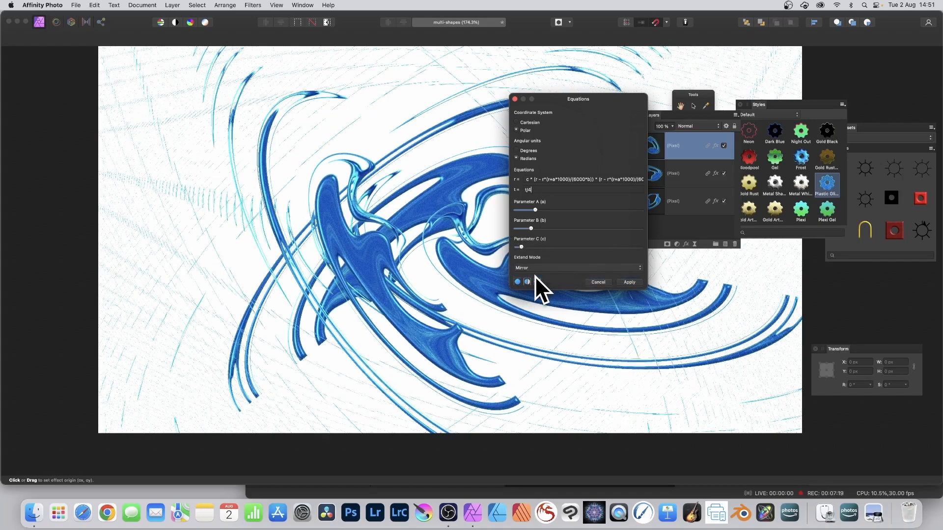
- Drag the effect origin twice to reposition the distortion centre
click(404, 255)
drag(403, 256, 346, 284)
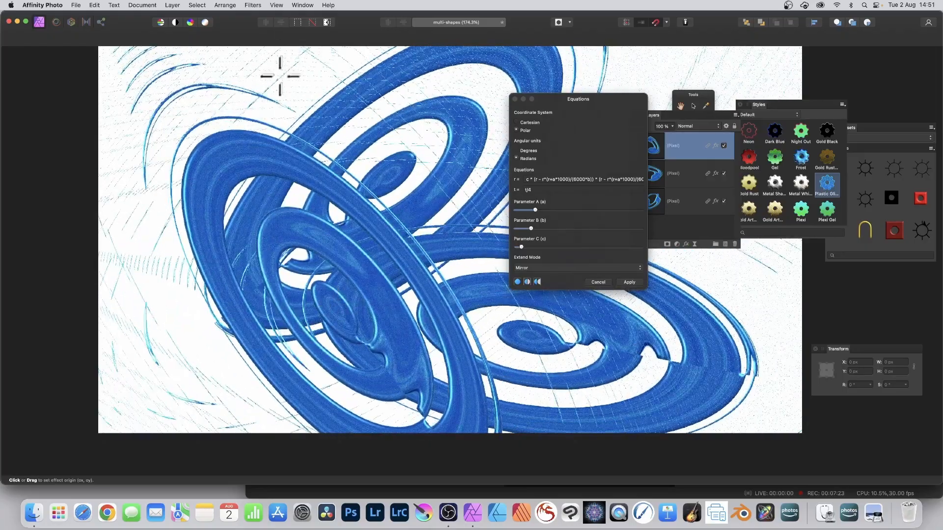
click(335, 244)
drag(335, 244, 345, 261)
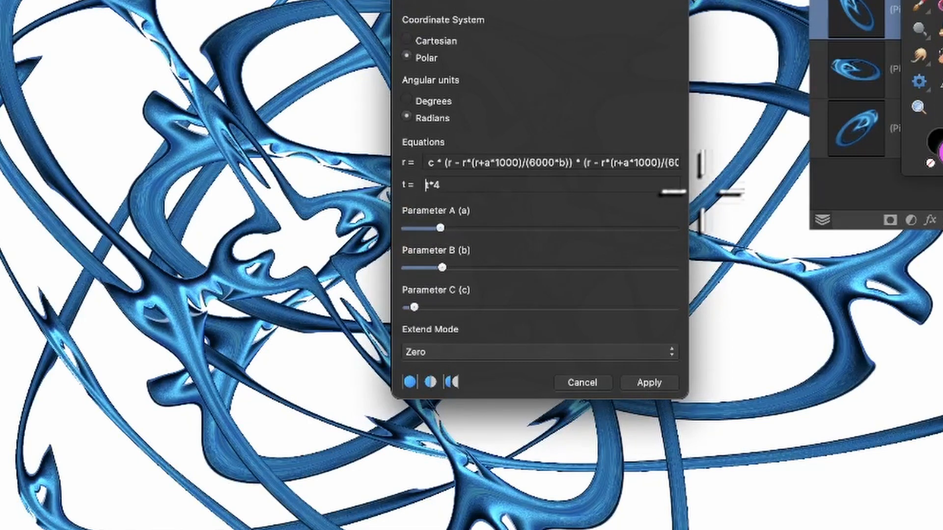
- Complete the t equation as oscsin(t*4) and drag the effect origin to a new spot
text(r)
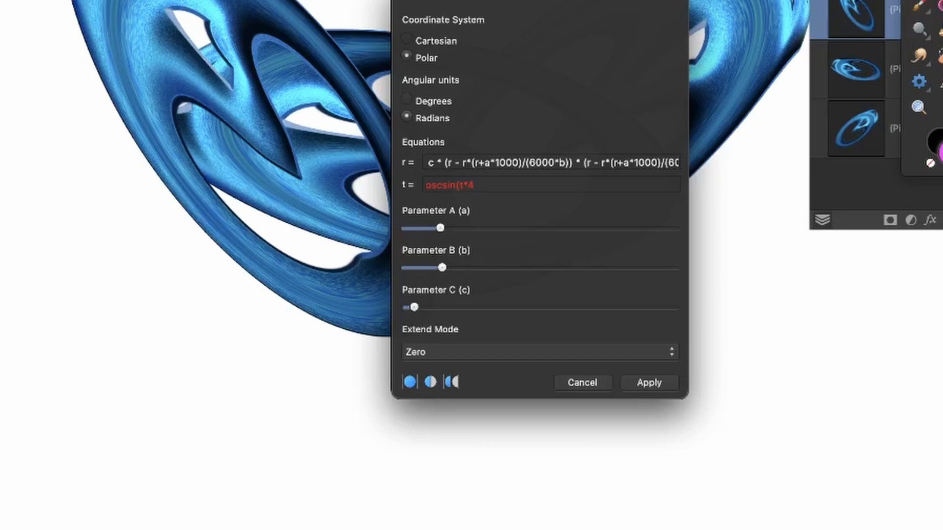
text())
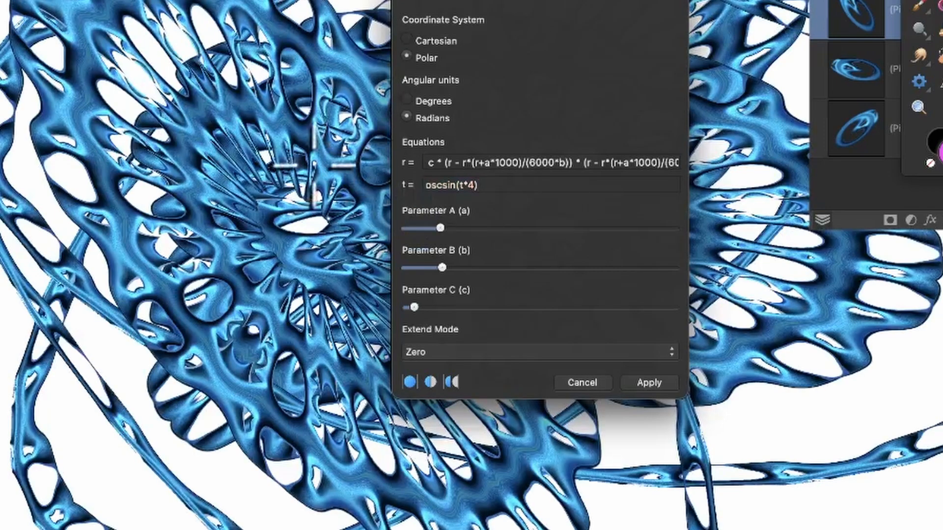
drag(290, 219, 145, 192)
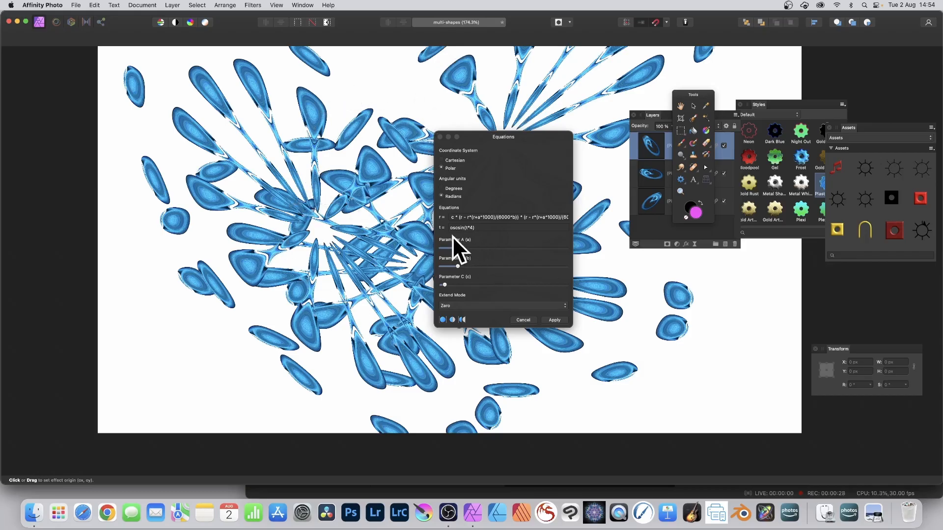
- Adjust Parameter A and change the t equation to oscsin(t*10)
drag(456, 246, 444, 283)
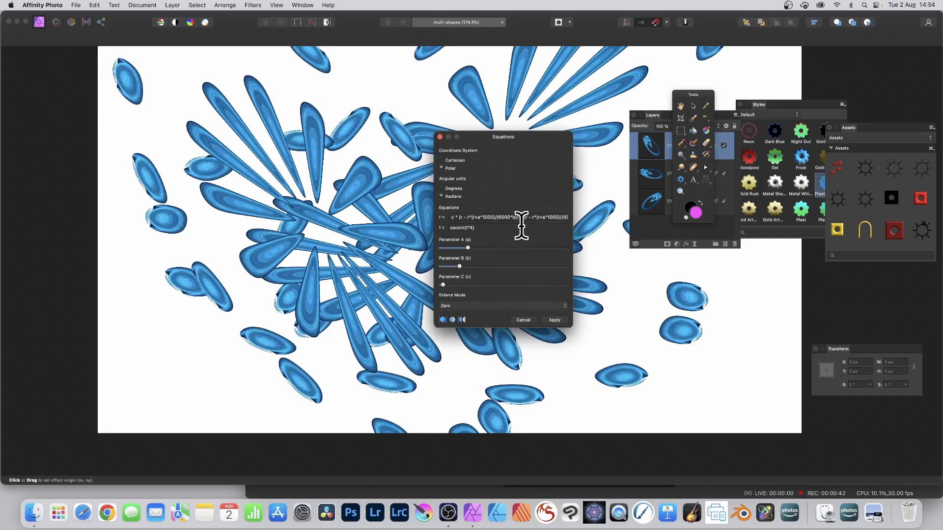
key(BackSpace)
text(10)
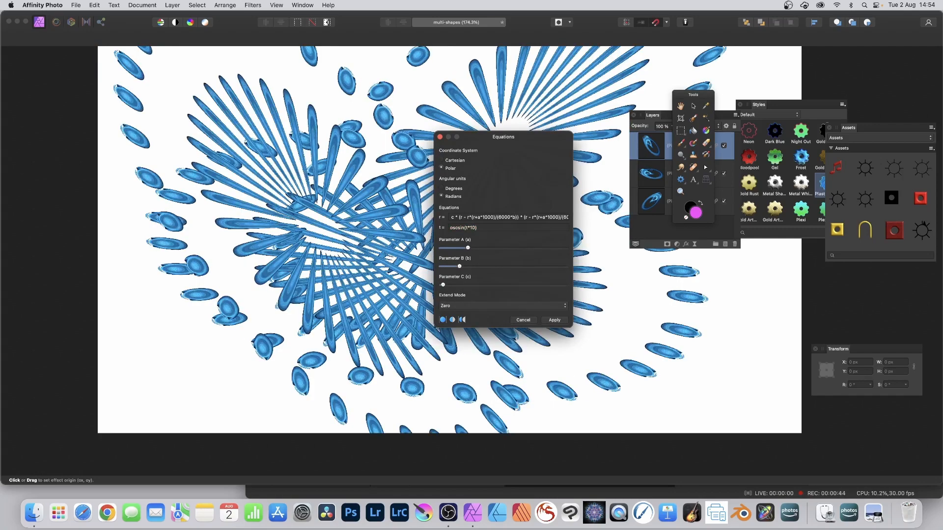
- Move the effect origin and switch the plus in the r equation's r+a*1000 term to minus and back
drag(348, 226, 386, 215)
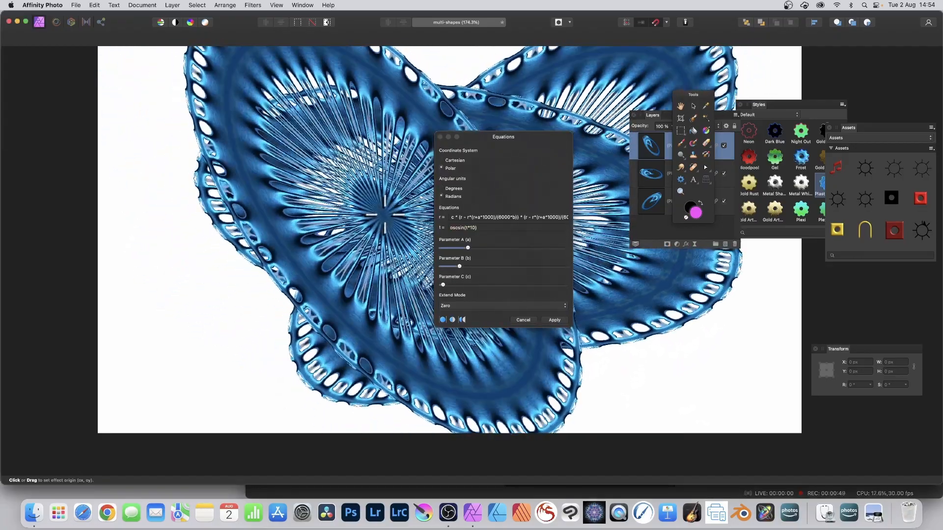
click(476, 217)
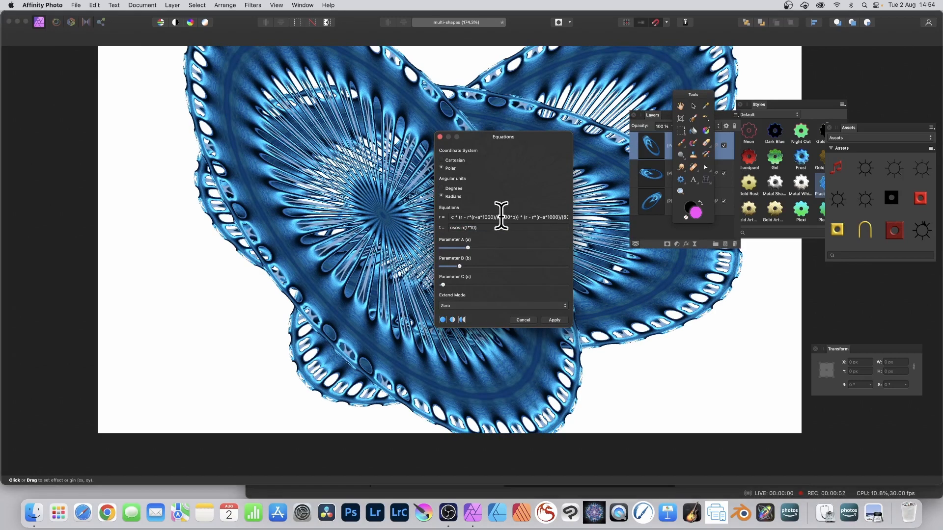
key(BackSpace)
text(-)
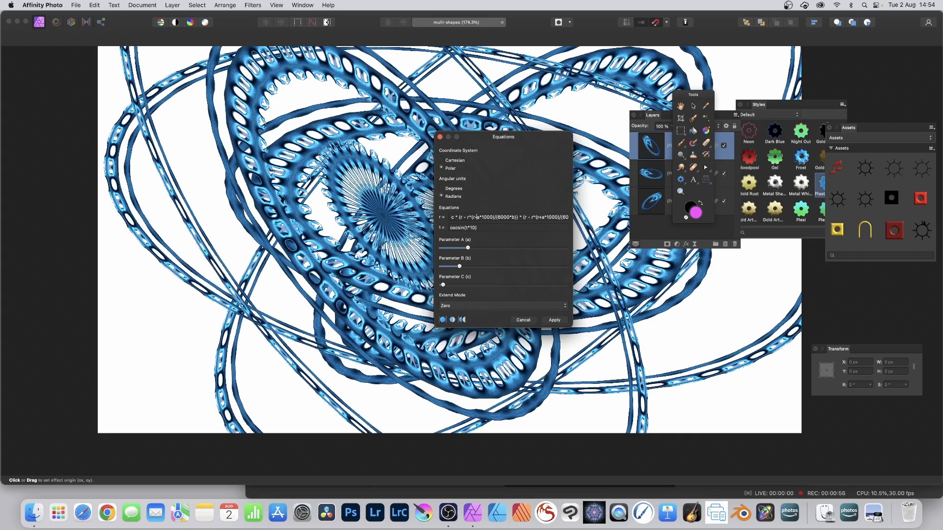
key(BackSpace)
text(+)
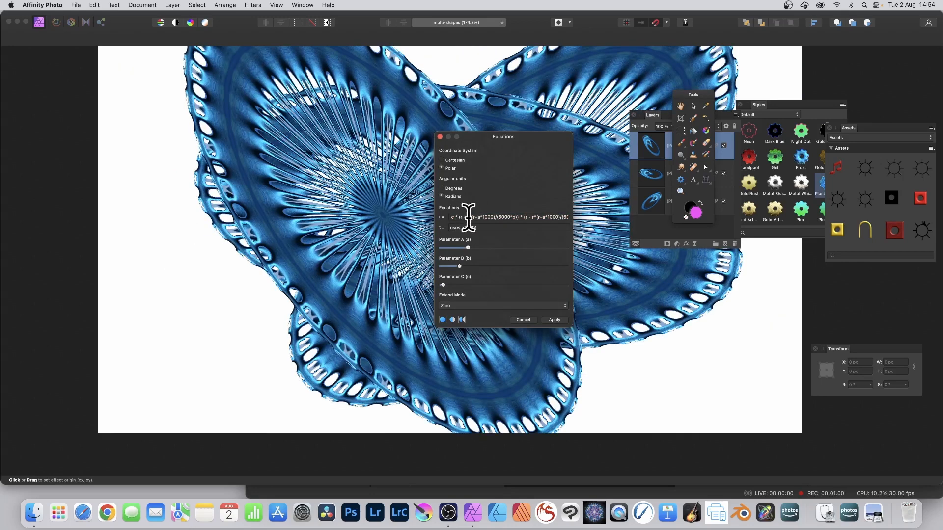
- Edit the start of the r equation so it begins with r*r/10
click(460, 217)
text(r*)
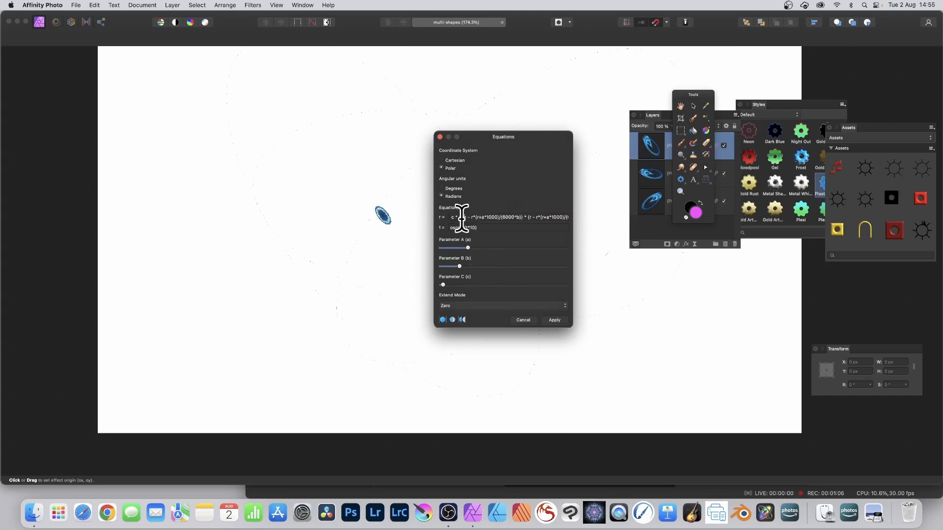
key(BackSpace)
text(200)
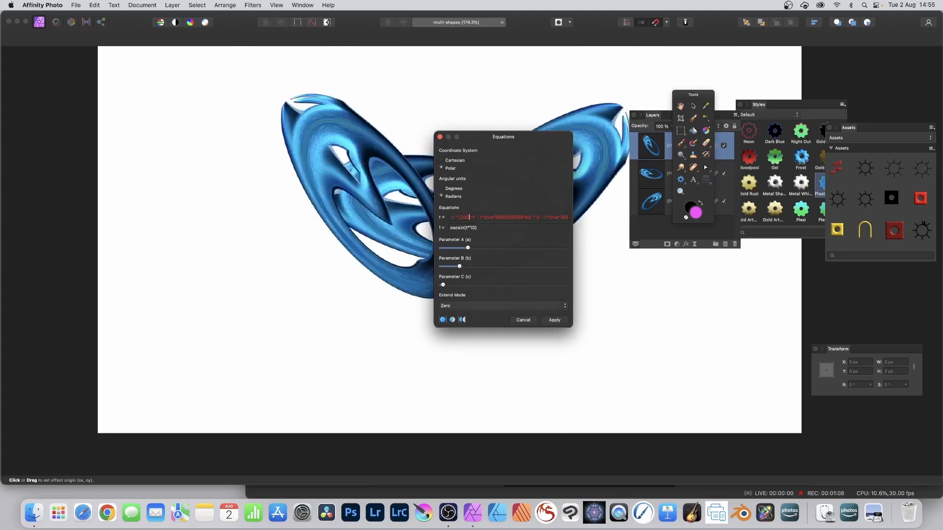
text(*)
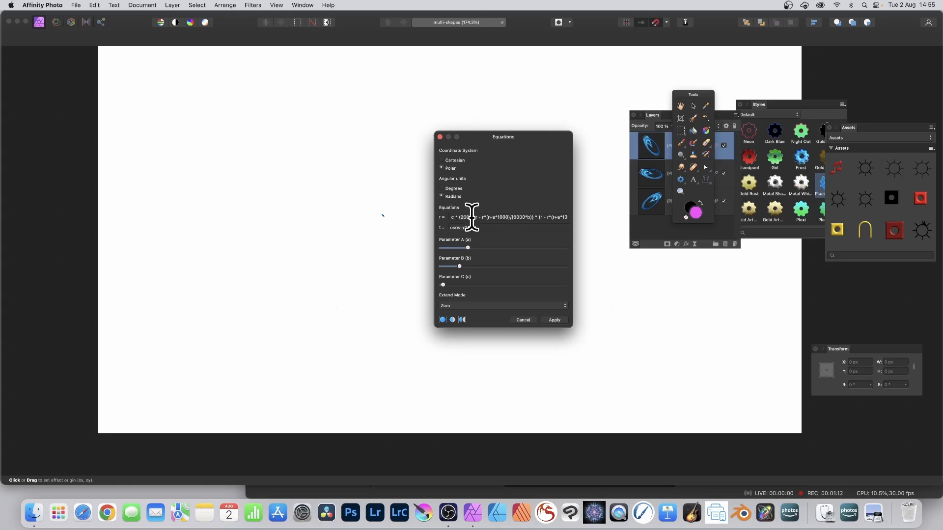
key(BackSpace)
key(BackSpace)
key(BackSpace)
key(BackSpace)
key(BackSpace)
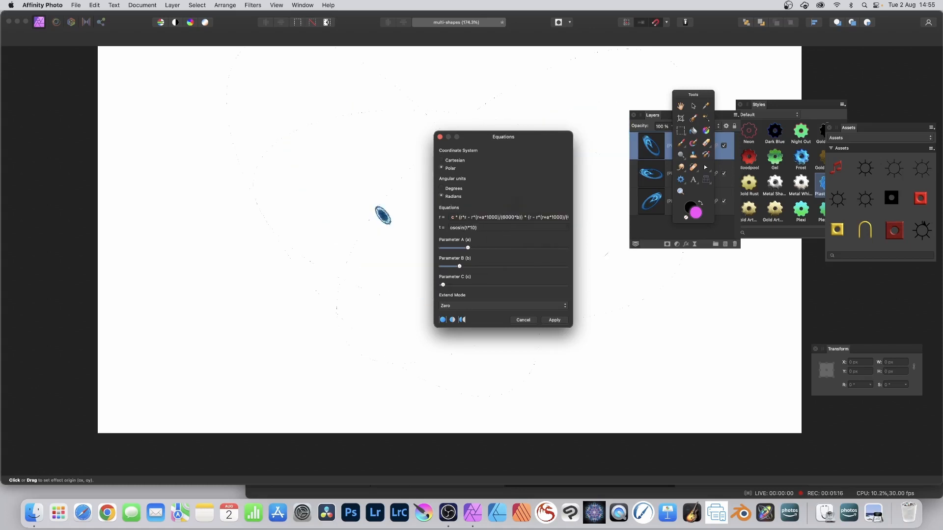
text(/10)
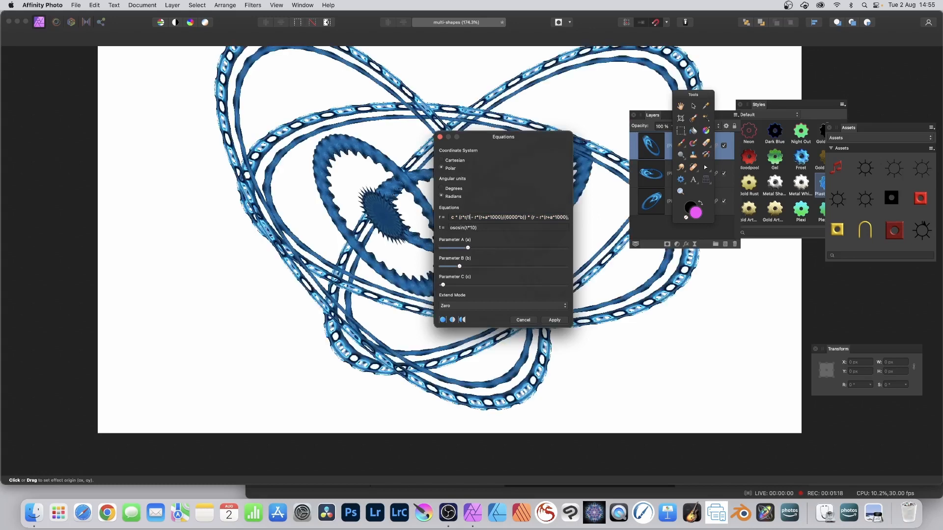
text(0)
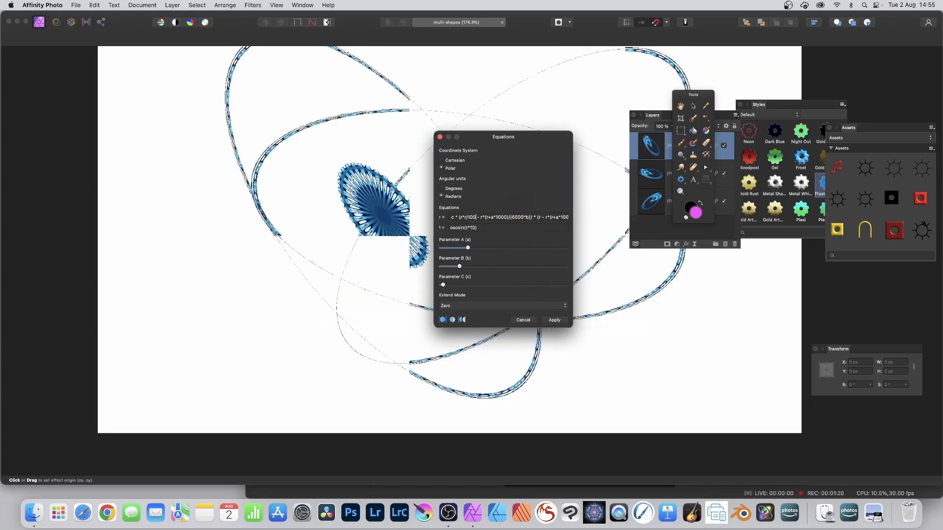
text(0)
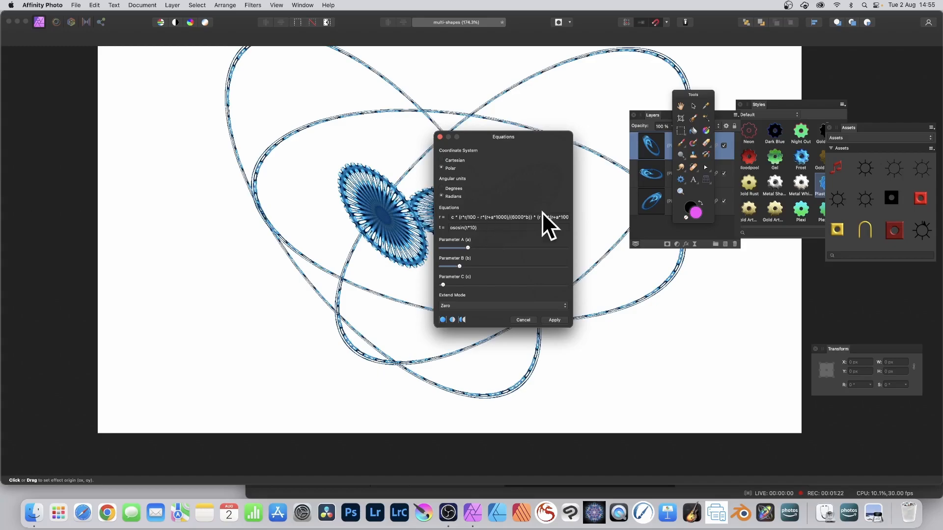
- Make the r equation begin with r*r/1000, then reposition the effect origin and adjust Parameter A
drag(383, 203, 394, 257)
drag(466, 247, 442, 283)
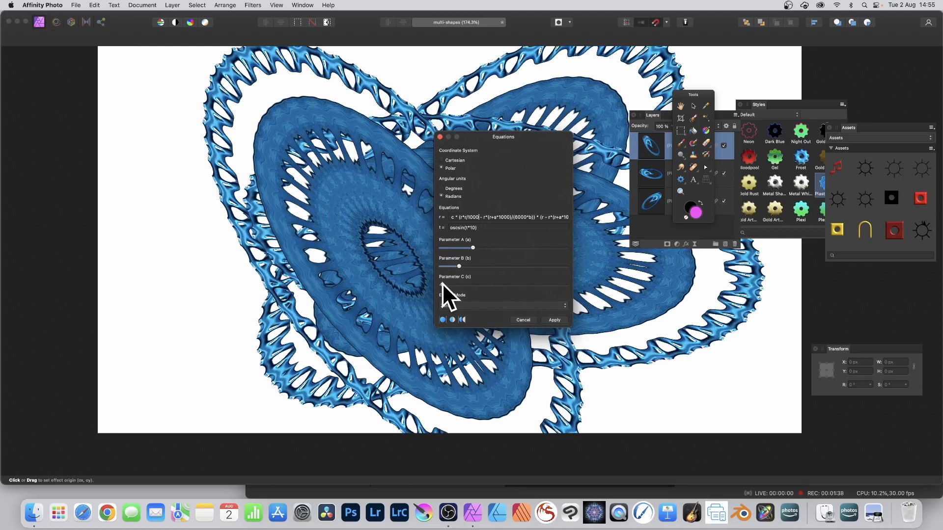
- Try the Mirror extend mode, then set the extend mode back to Zero
click(483, 305)
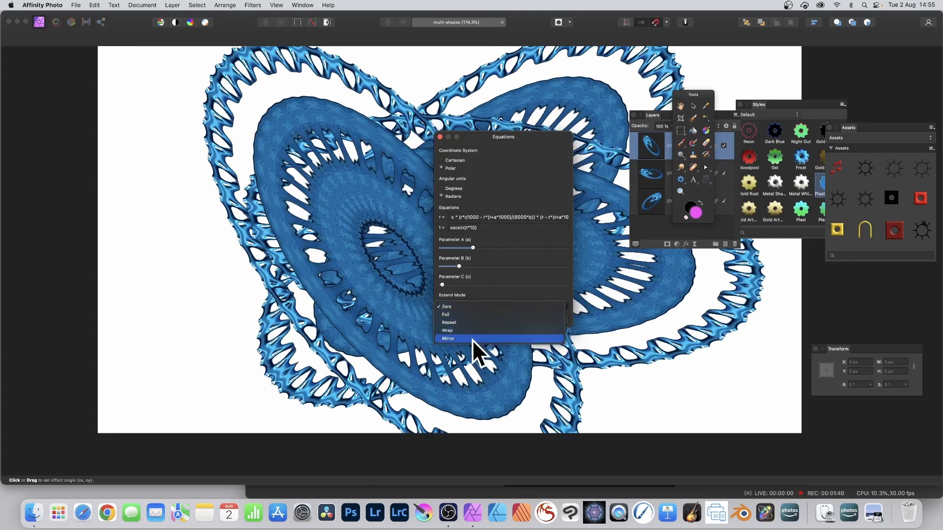
click(473, 339)
click(469, 305)
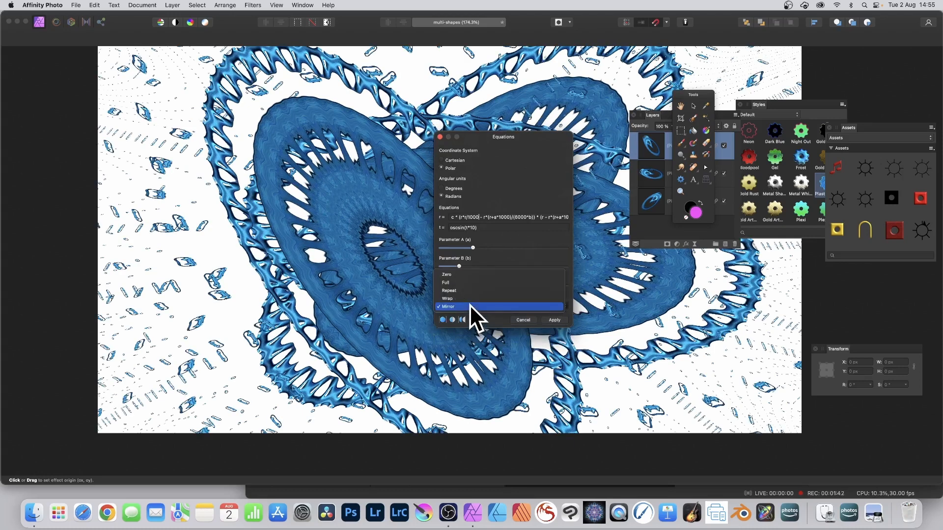
click(472, 273)
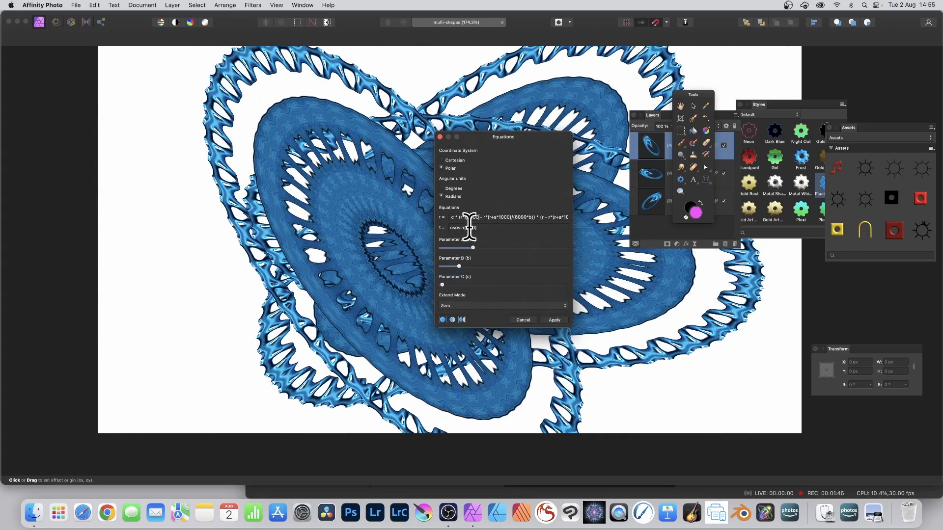
- Change the t equation to oscsin(t*10+r/100)
click(469, 227)
key(Right)
text(+)
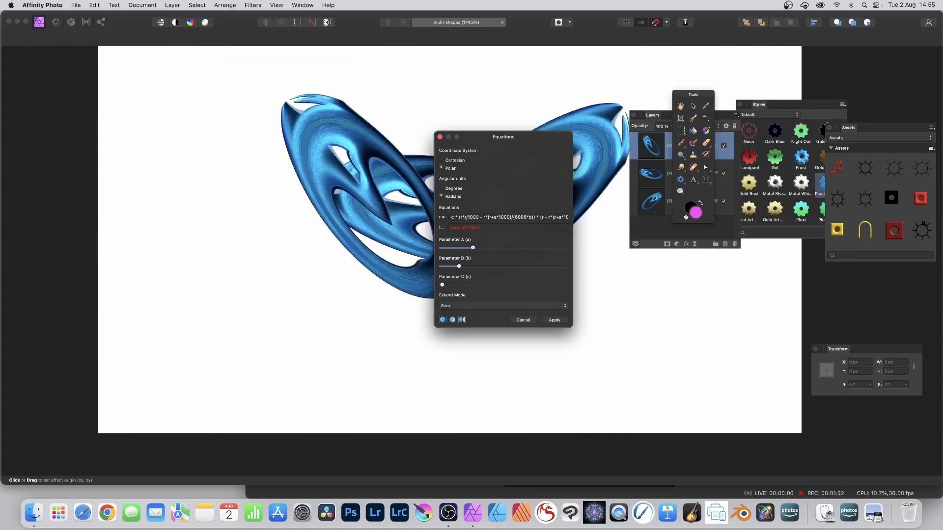
text(r)
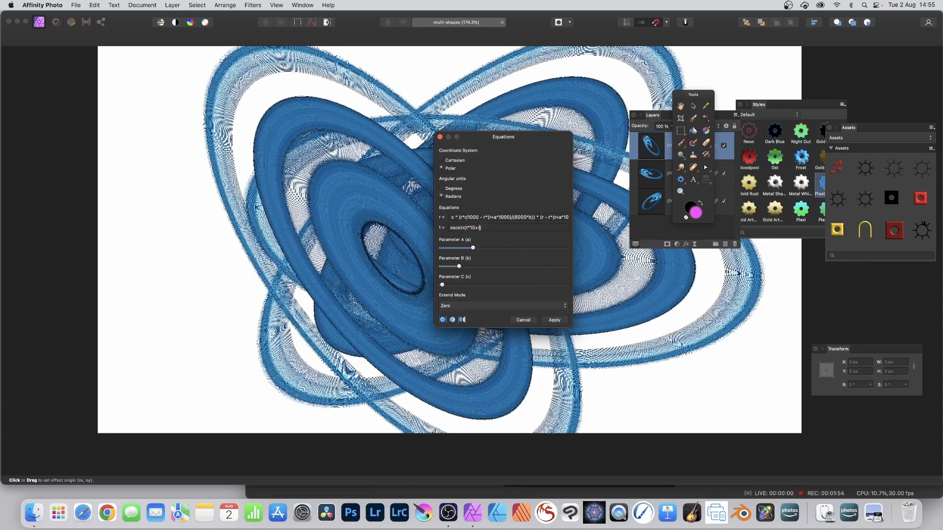
text(/100)
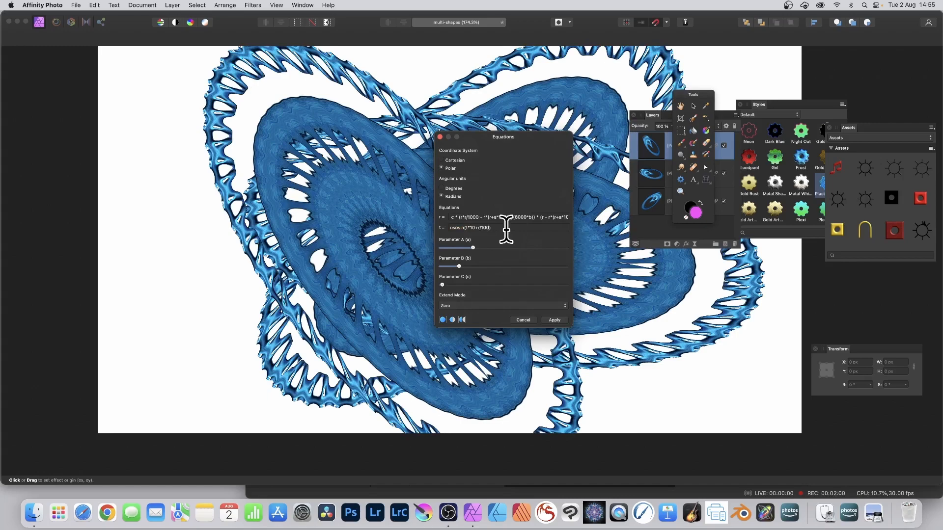
- Move the effect origin and apply the Equations filter
drag(376, 246, 393, 196)
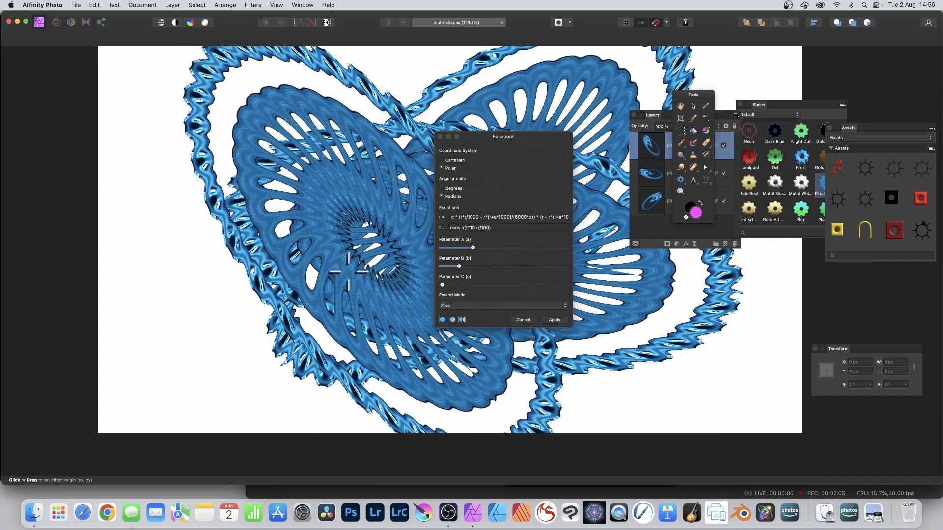
click(558, 320)
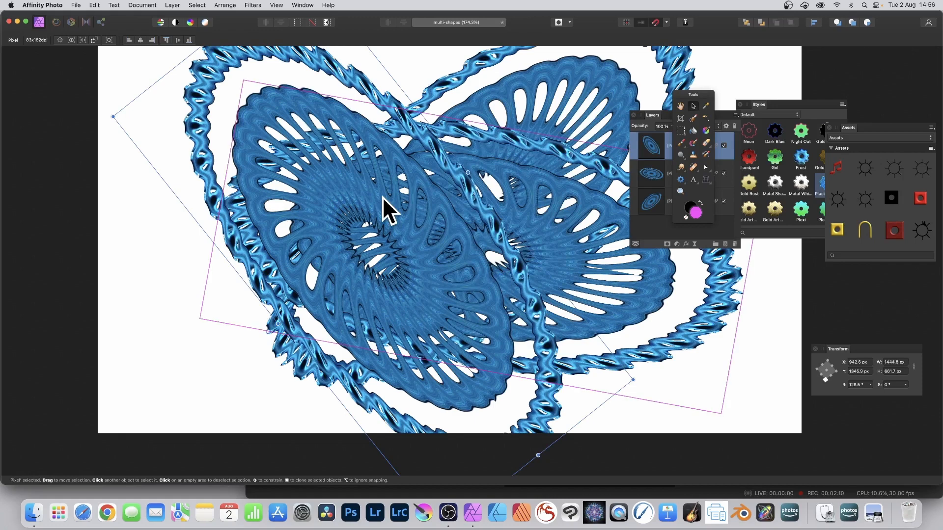